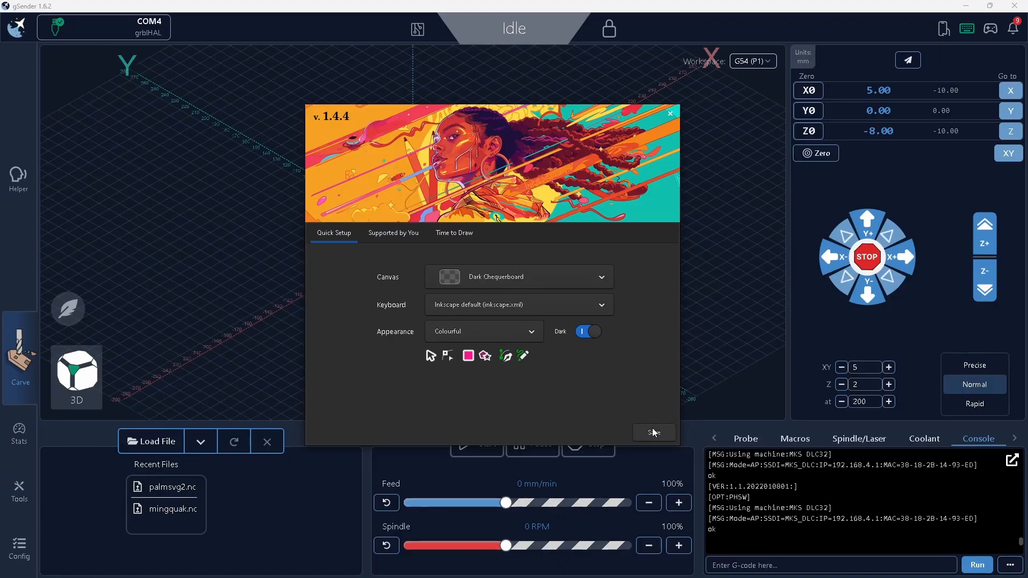
# Keep the default quick setup, go through the Inkscape welcome screens and start a new document.
pyautogui.click(654, 431)
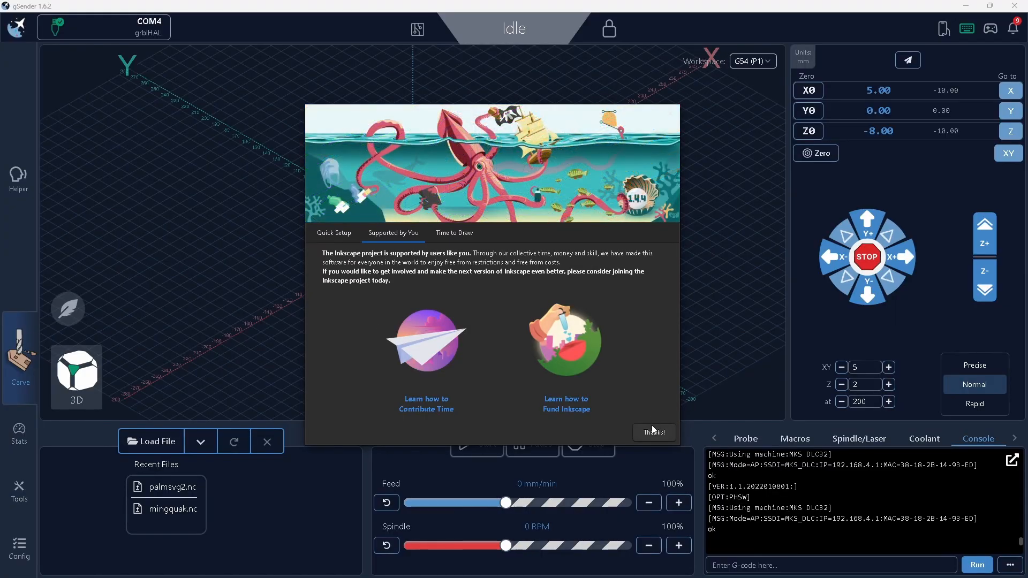
pyautogui.click(654, 432)
pyautogui.click(655, 433)
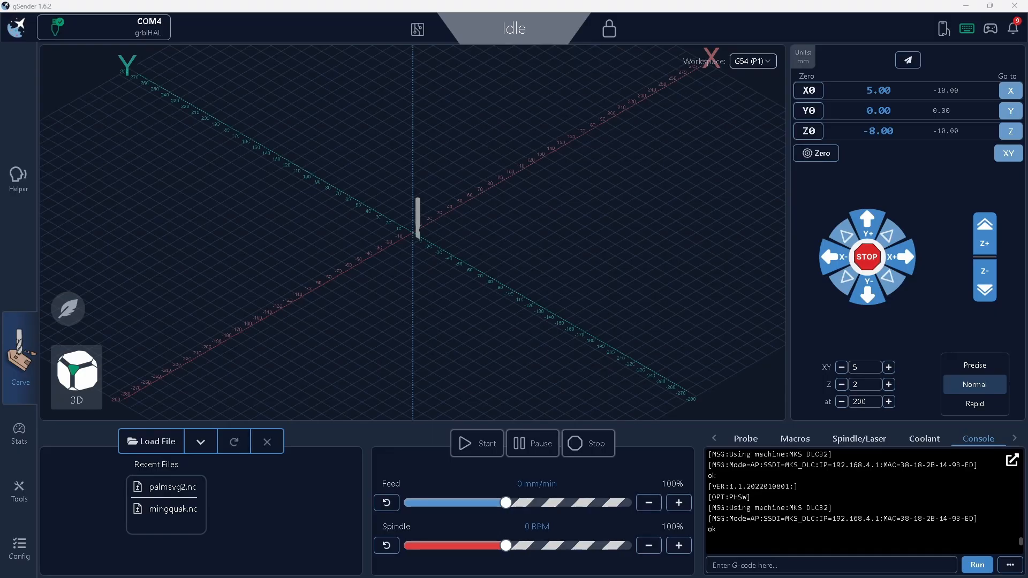
pyautogui.moveTo(326, 195); pyautogui.dragTo(227, 1)
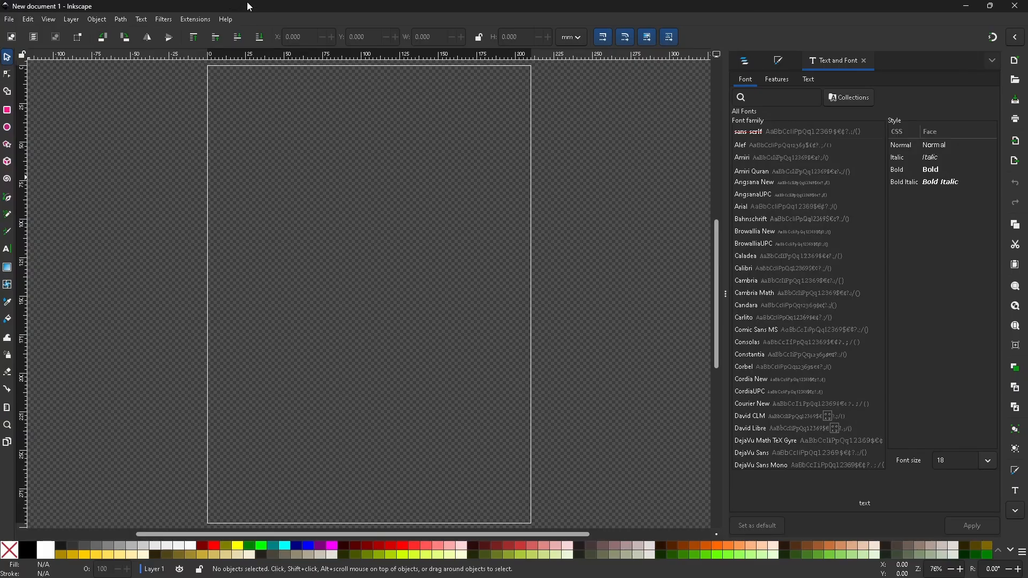
# In the document properties, set the page width to 40 mm and the height to 100 mm.
pyautogui.click(29, 21)
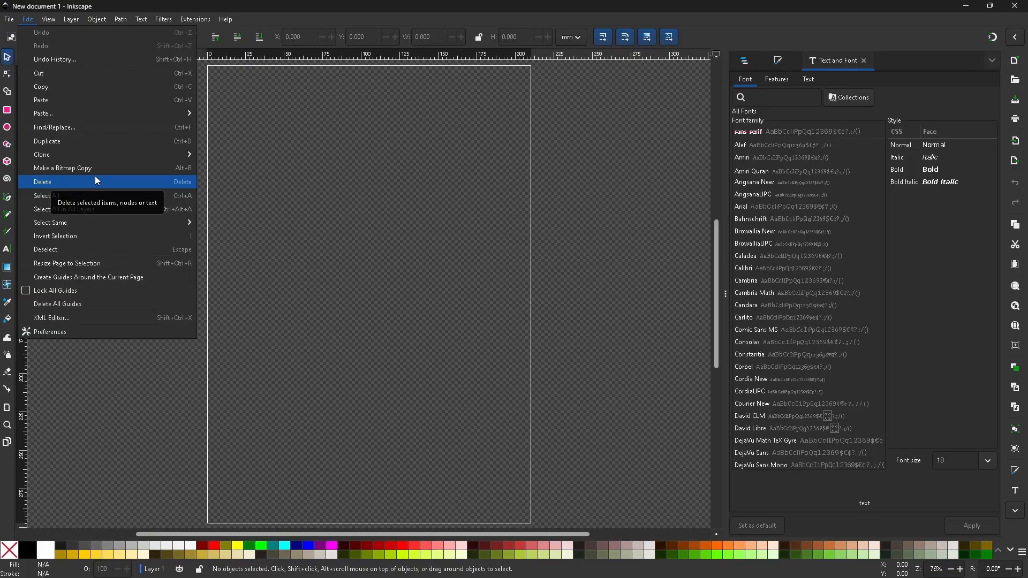
pyautogui.moveTo(9, 20)
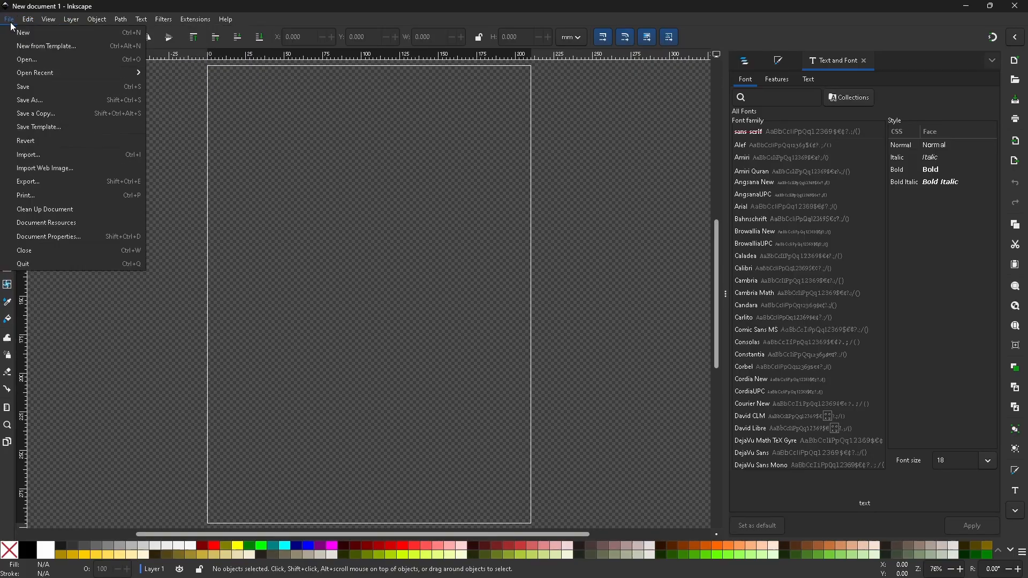
pyautogui.click(101, 234)
pyautogui.moveTo(554, 123); pyautogui.dragTo(394, 109)
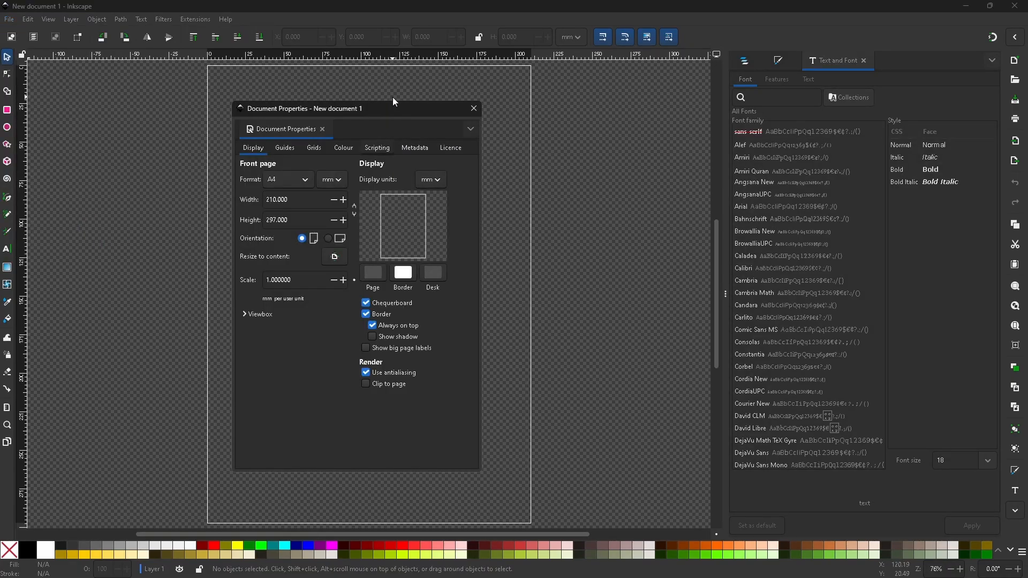
pyautogui.tripleClick(294, 199)
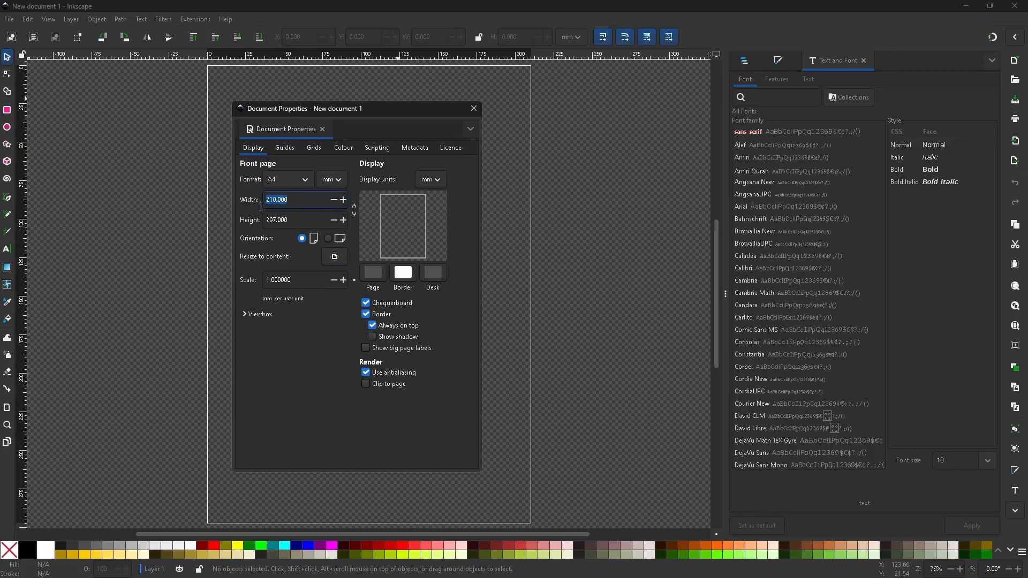
pyautogui.write('40')
pyautogui.press('Tab')
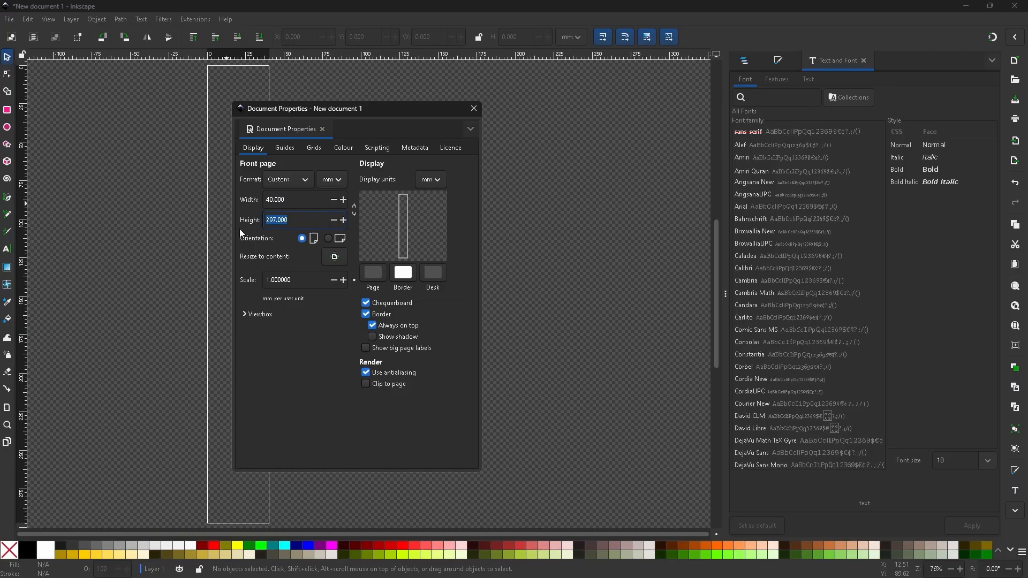
pyautogui.write('100')
pyautogui.press('Return')
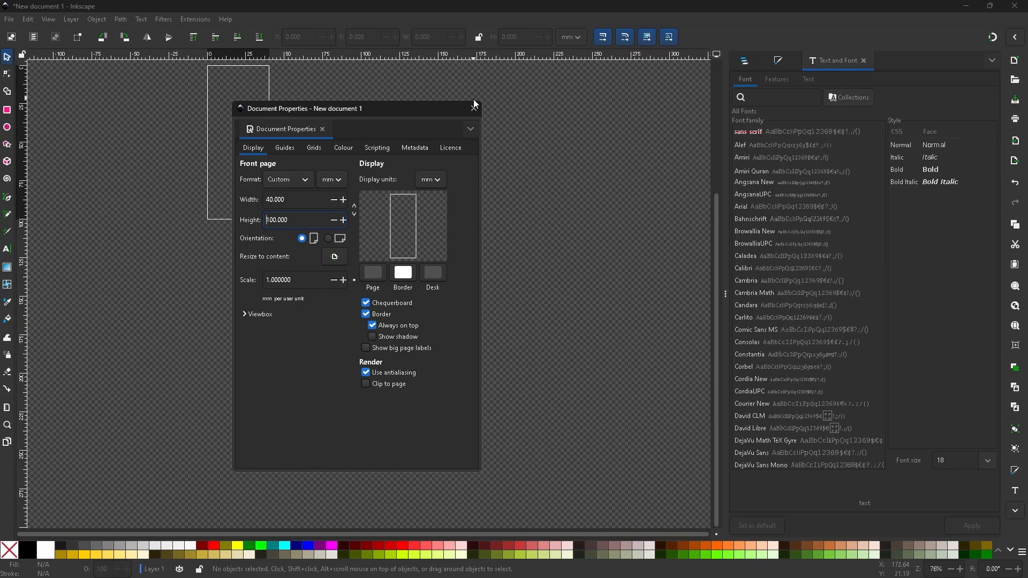
# Switch the page to landscape orientation and close the document properties.
pyautogui.click(328, 239)
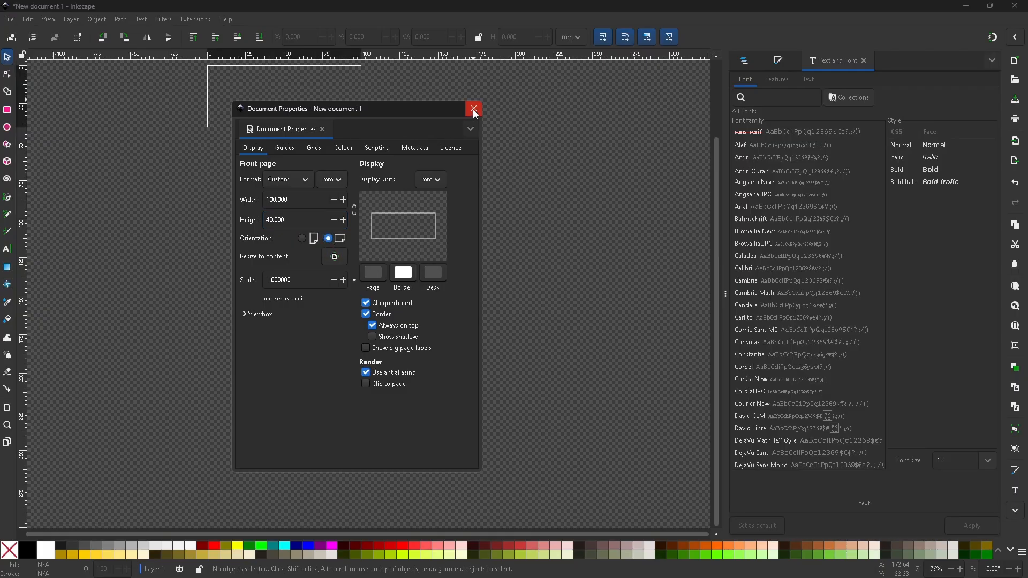
pyautogui.click(285, 148)
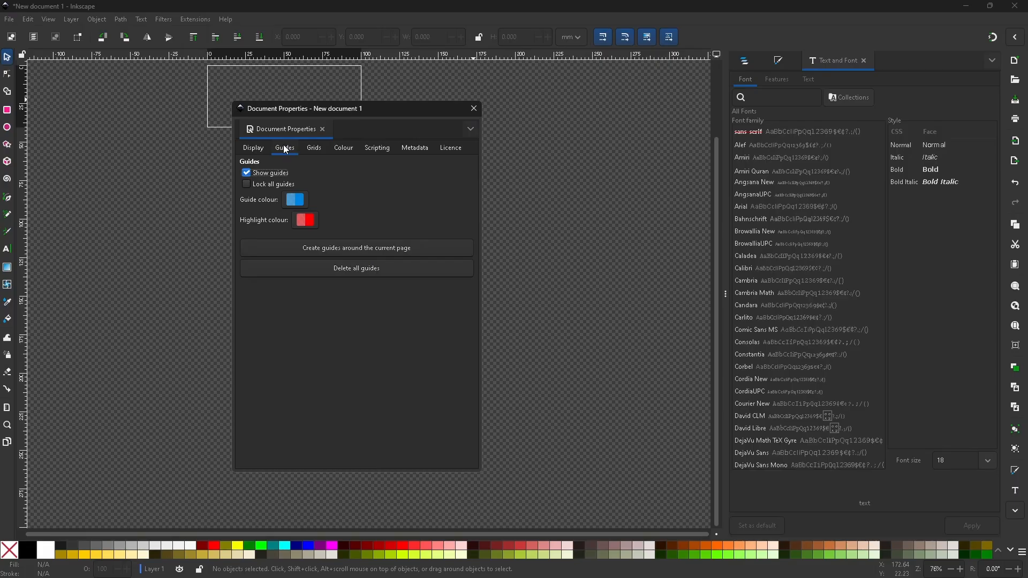
pyautogui.click(251, 151)
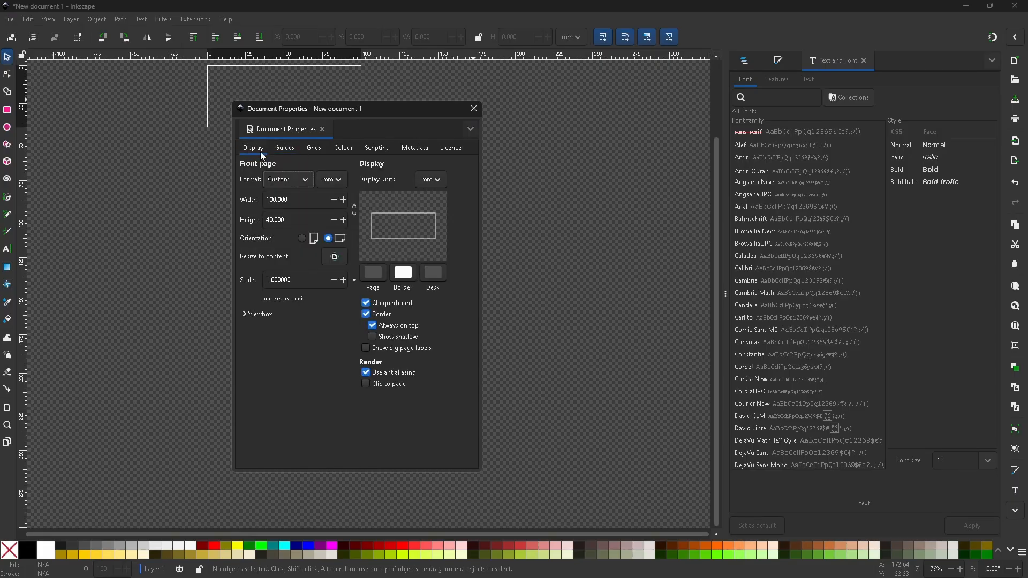
pyautogui.click(341, 186)
pyautogui.click(334, 183)
pyautogui.click(437, 178)
pyautogui.click(436, 178)
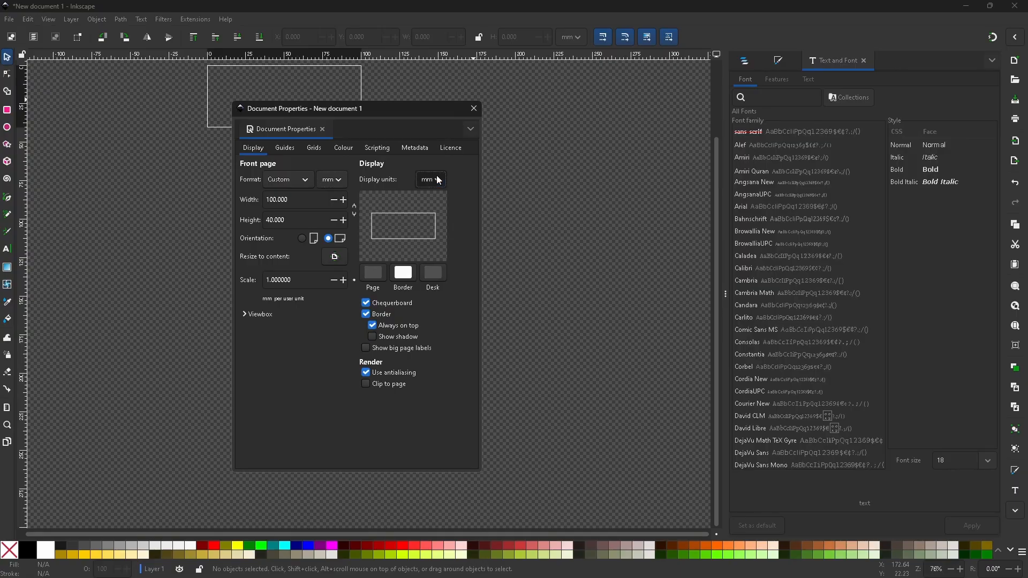
pyautogui.click(474, 109)
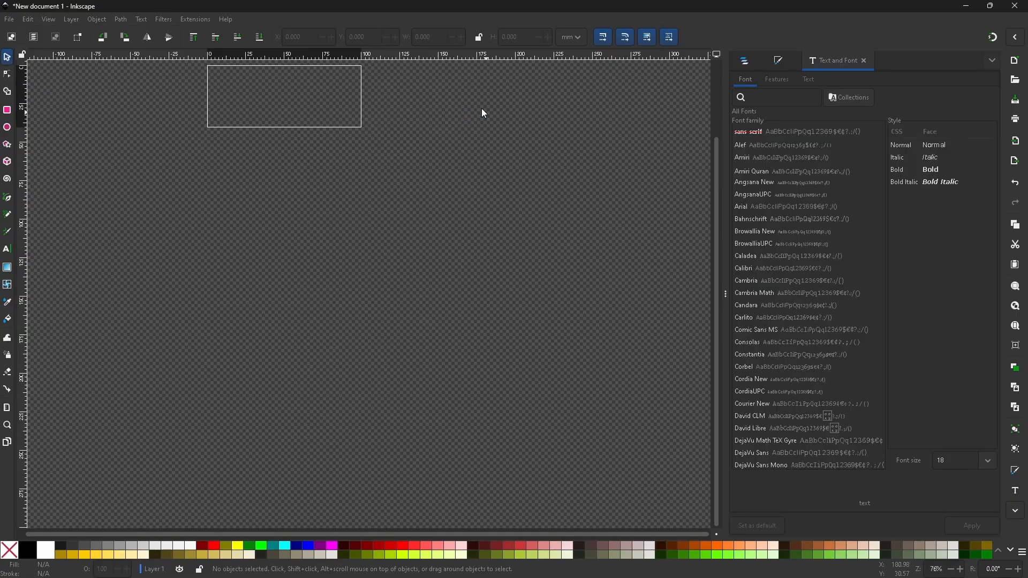
# Add the text "Palmy" with the Text tool, starting inside the page.
pyautogui.scroll(8, 309, 108)
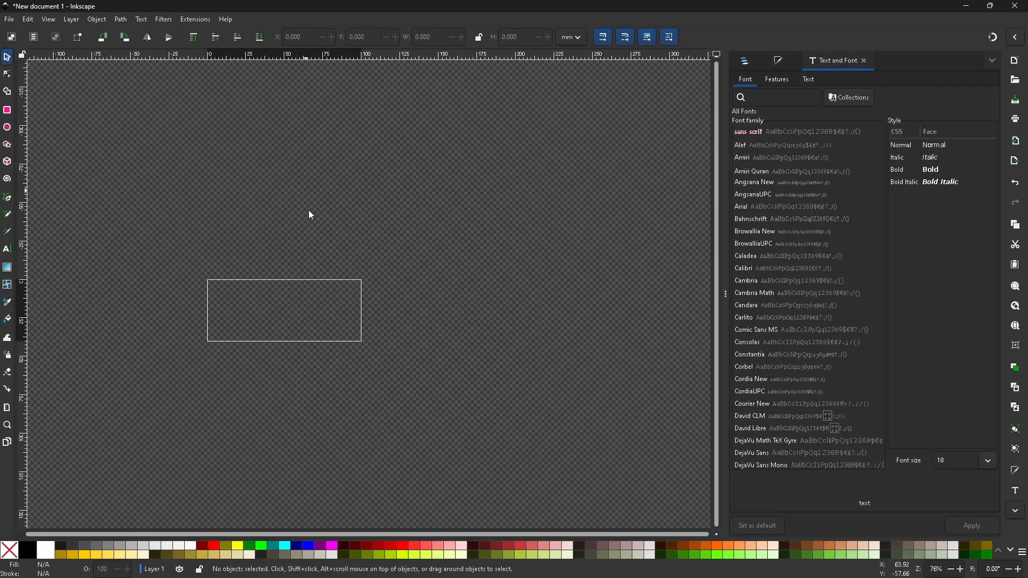
pyautogui.scroll(-4, 308, 210)
pyautogui.keyDown('ctrl'); pyautogui.scroll(3, 230, 241); pyautogui.keyUp('ctrl')
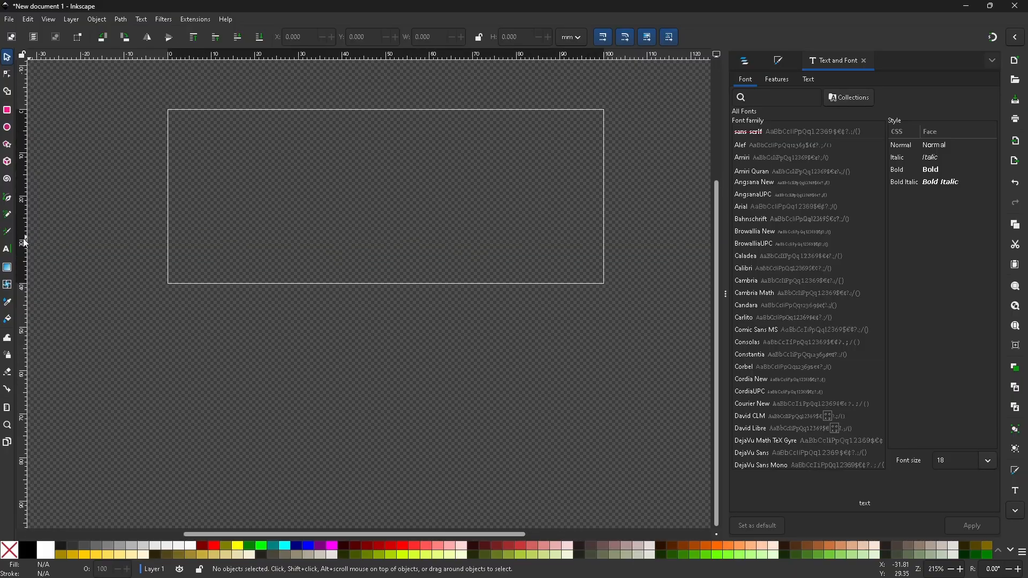
pyautogui.click(7, 249)
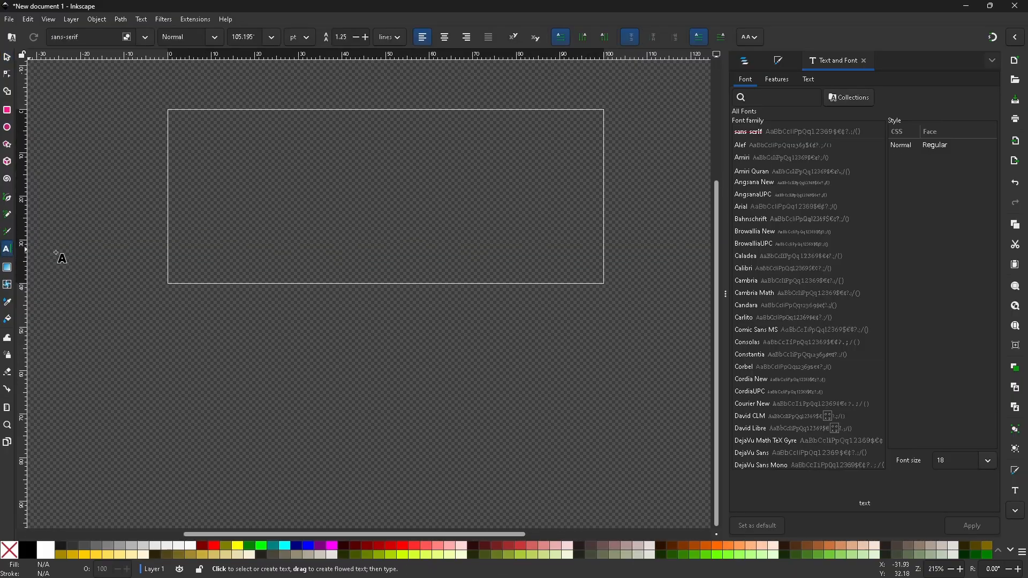
pyautogui.click(217, 205)
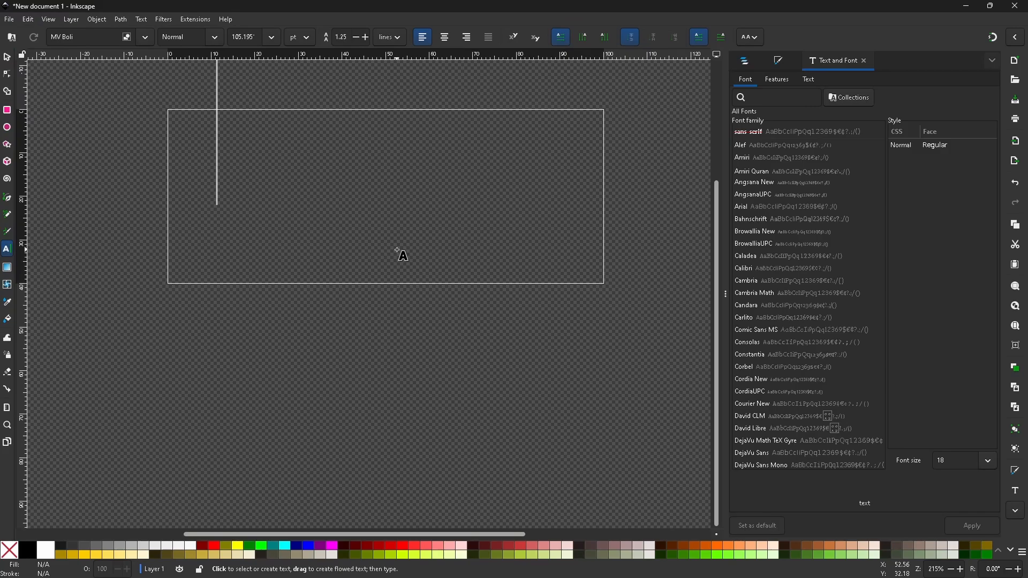
pyautogui.write('Palmy')
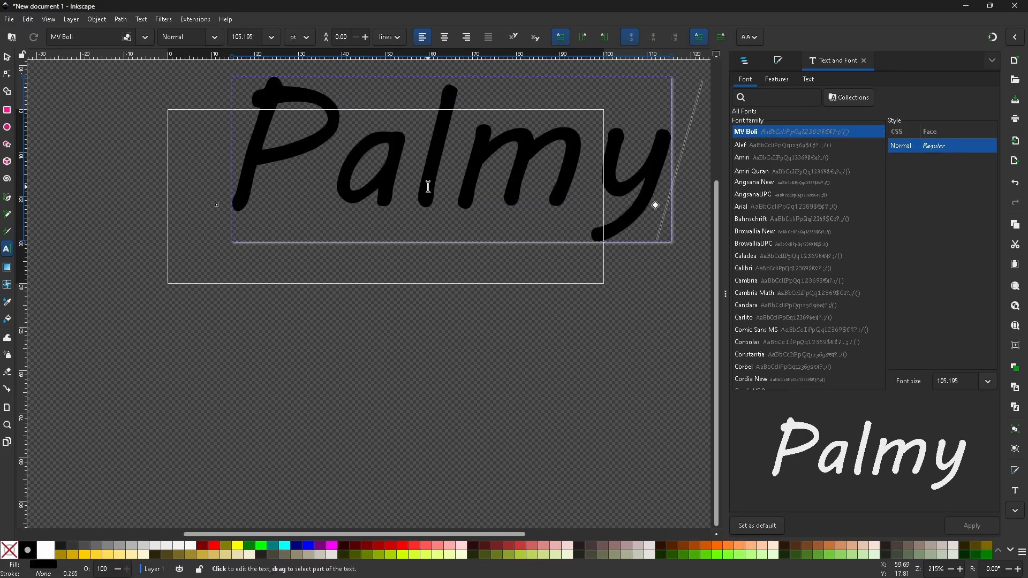
# Move and scale the Palmy text to fit inside the page at about 98.8 × 38.5 mm, and convert it to a path.
pyautogui.click(11, 60)
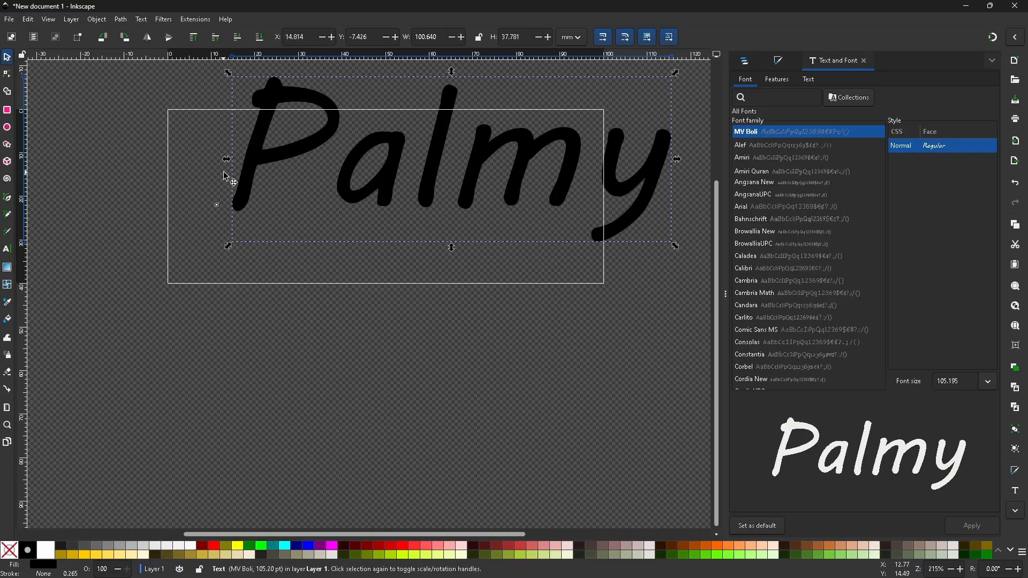
pyautogui.moveTo(248, 184); pyautogui.dragTo(192, 220)
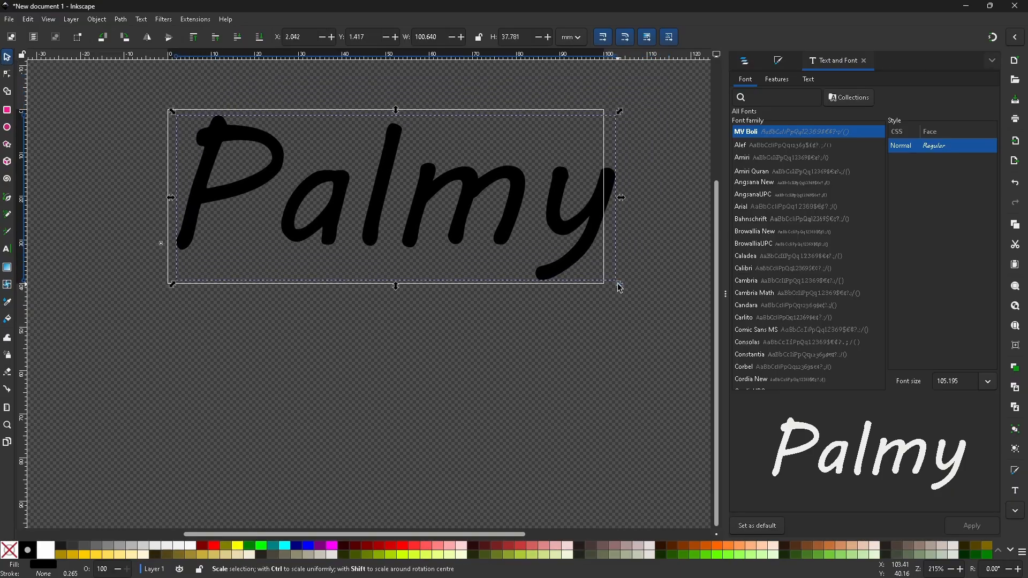
pyautogui.moveTo(617, 284); pyautogui.dragTo(603, 283)
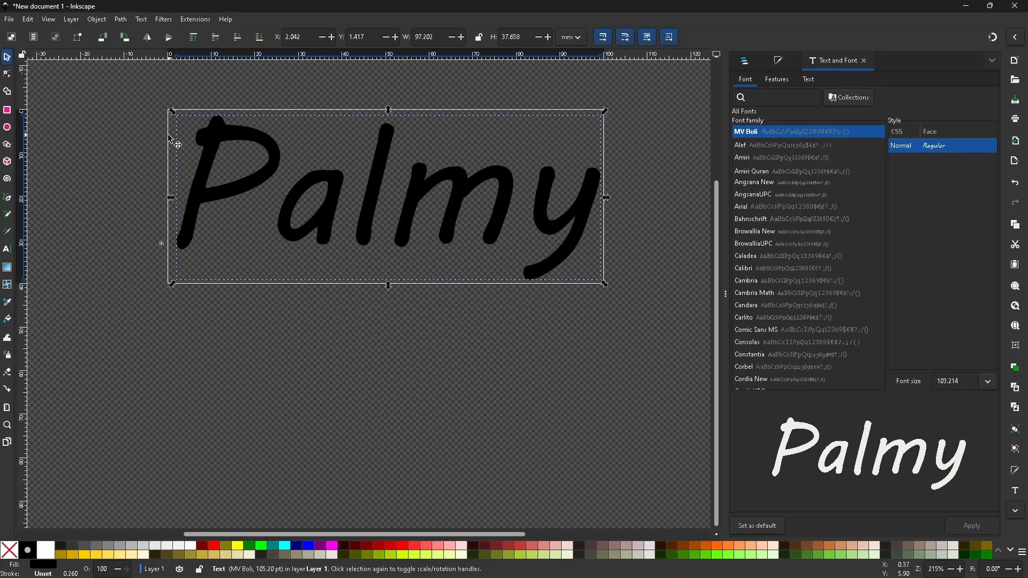
pyautogui.moveTo(173, 111); pyautogui.dragTo(168, 113)
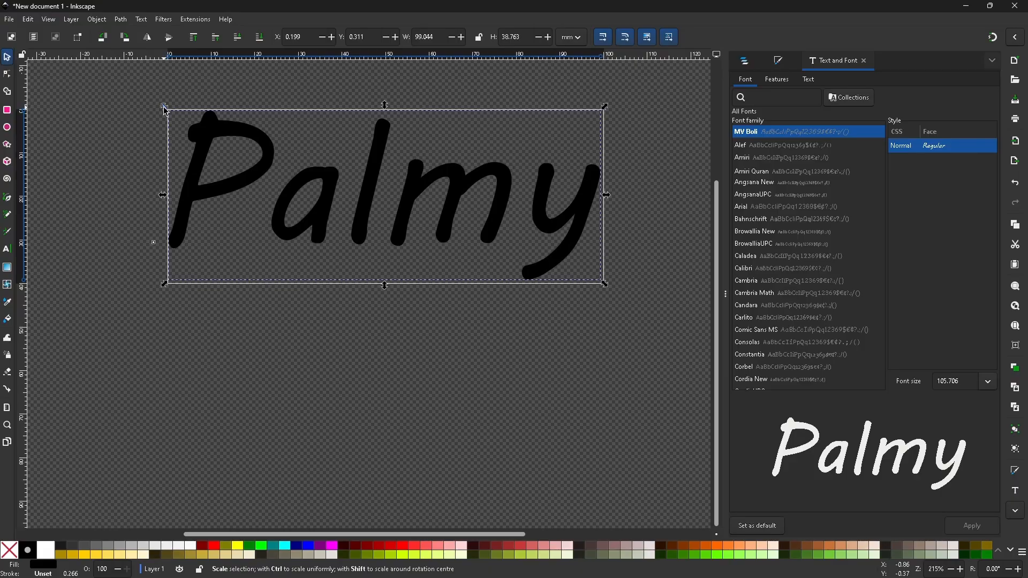
pyautogui.moveTo(165, 110); pyautogui.dragTo(166, 112)
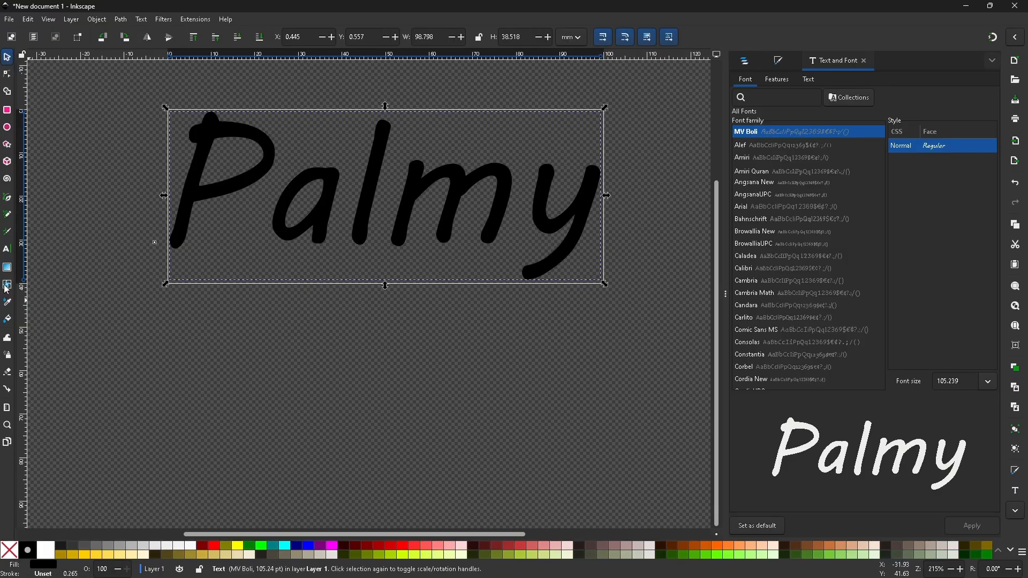
pyautogui.click(123, 20)
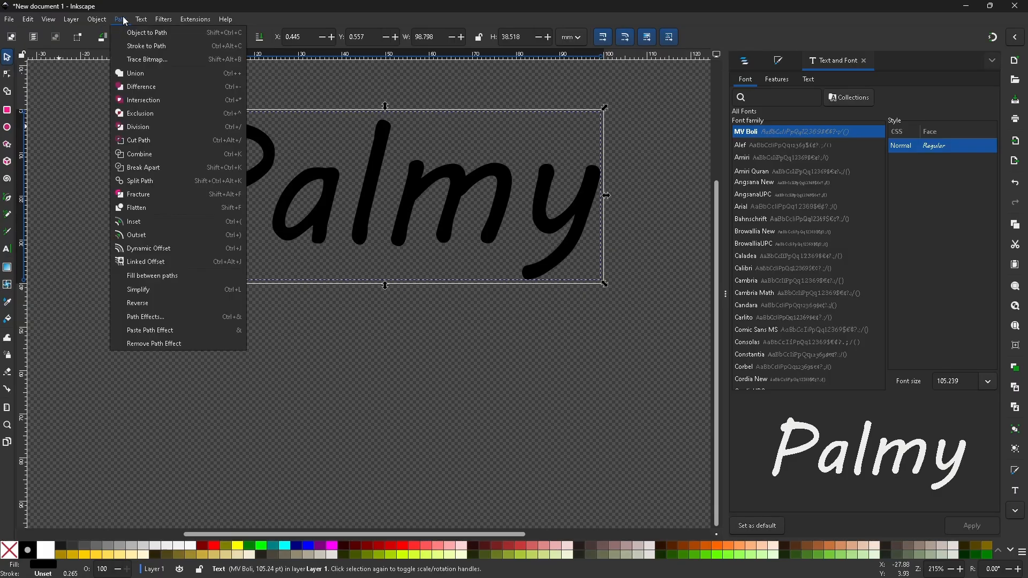
pyautogui.click(149, 33)
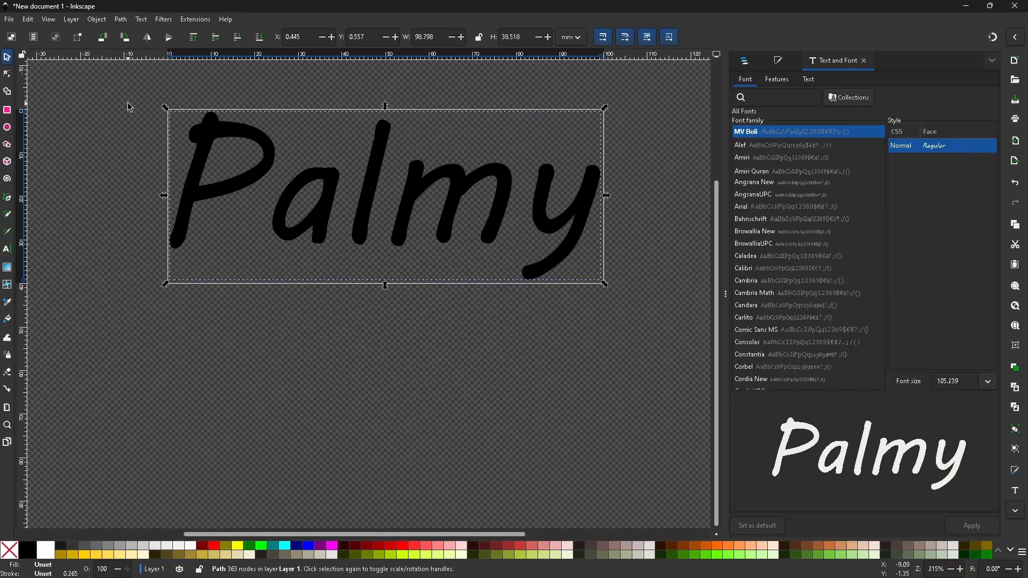
# Save the document to the Desktop as a Plain SVG named drawing, and switch to Estlcam.
pyautogui.click(28, 20)
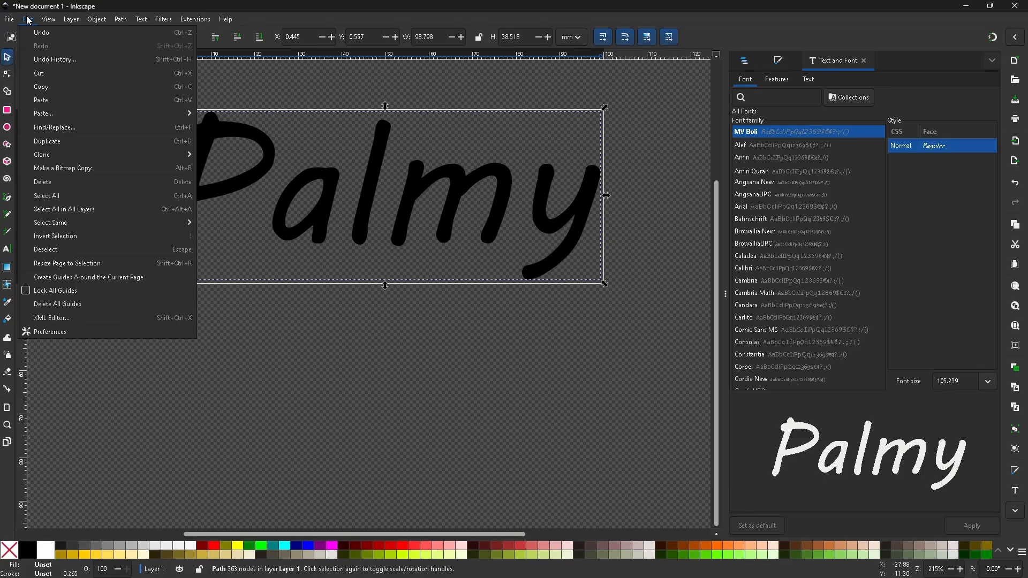
pyautogui.moveTo(10, 23)
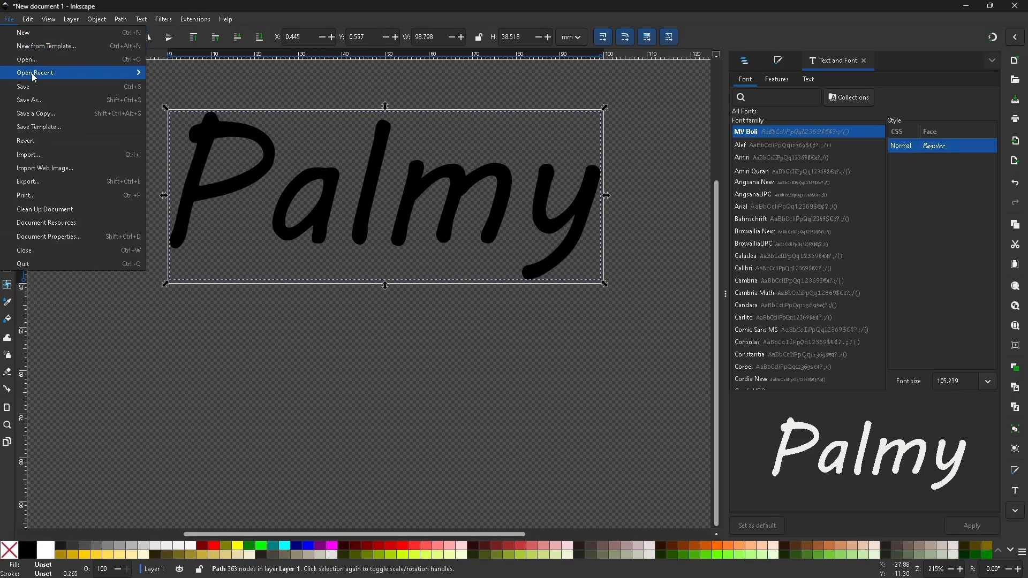
pyautogui.click(51, 106)
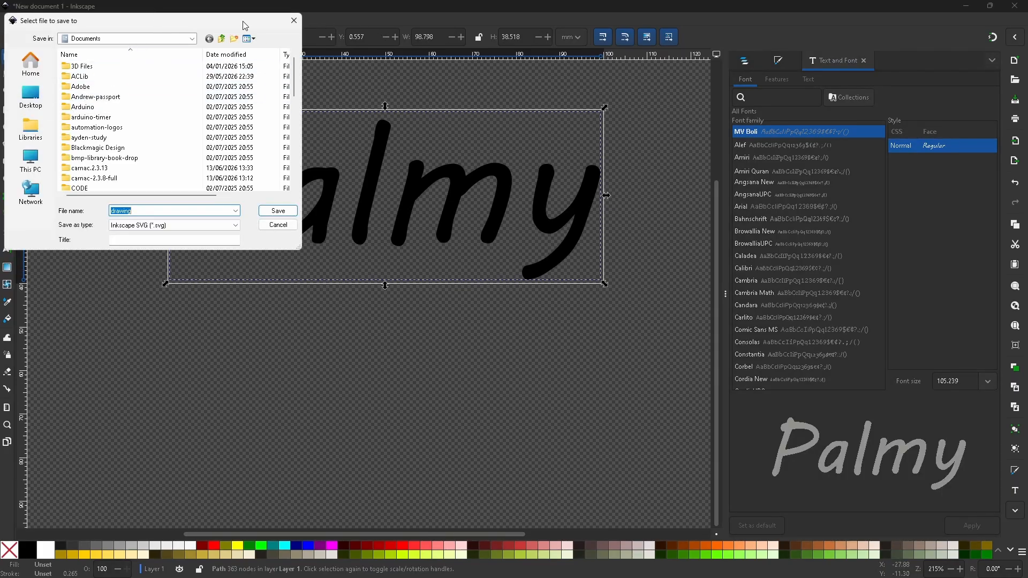
pyautogui.moveTo(244, 21); pyautogui.dragTo(616, 81)
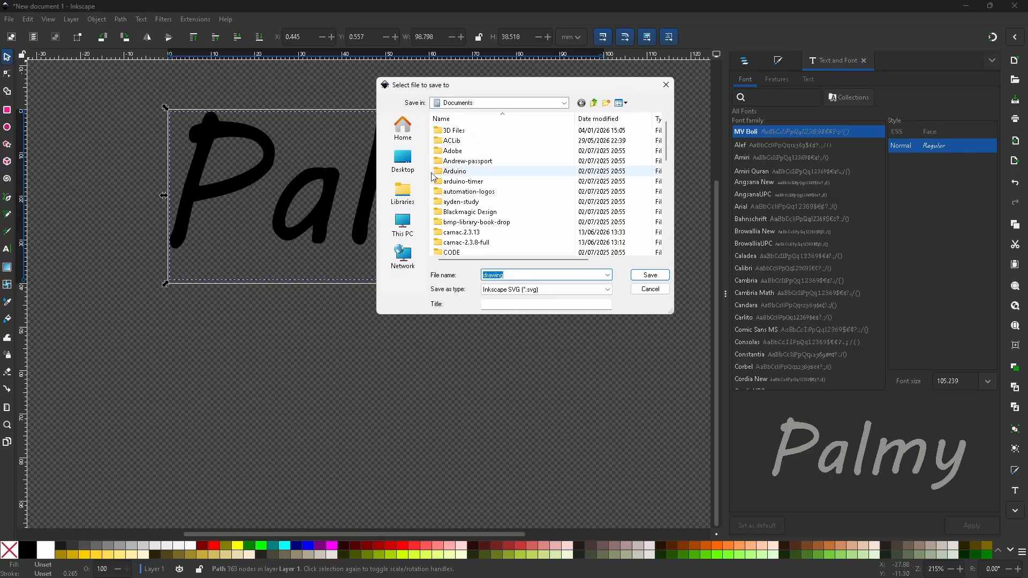
pyautogui.click(403, 161)
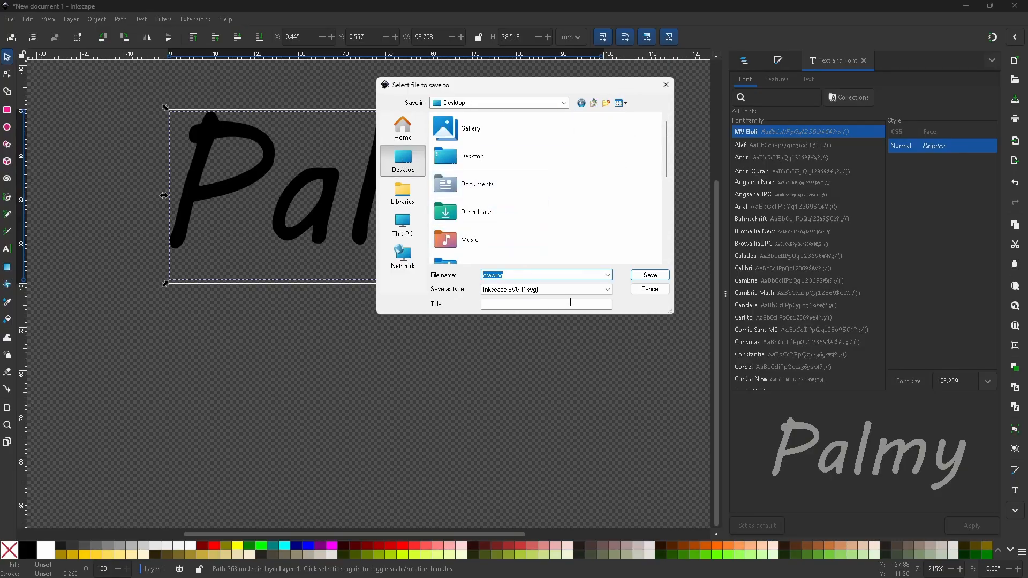
pyautogui.click(589, 290)
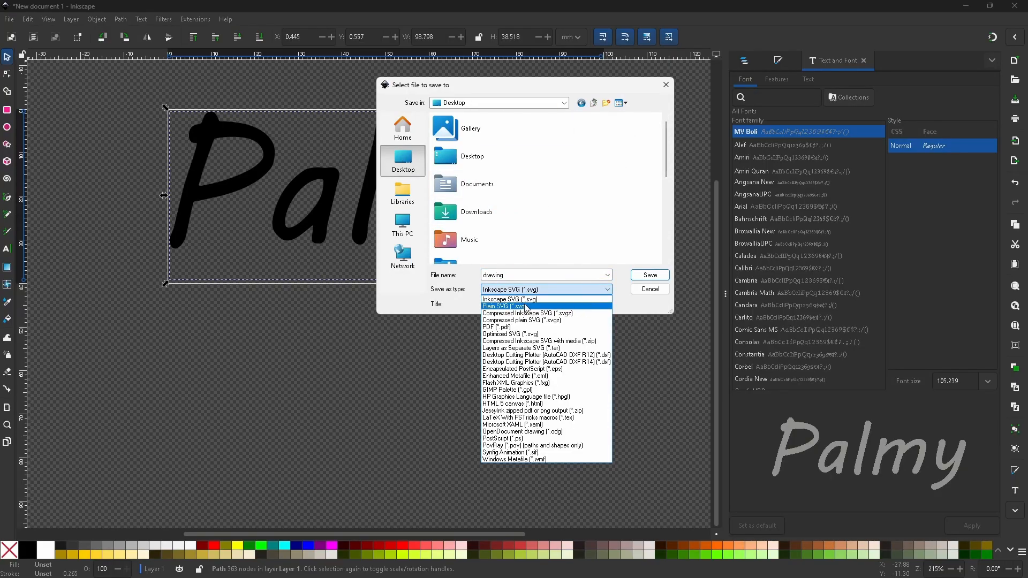
pyautogui.click(544, 306)
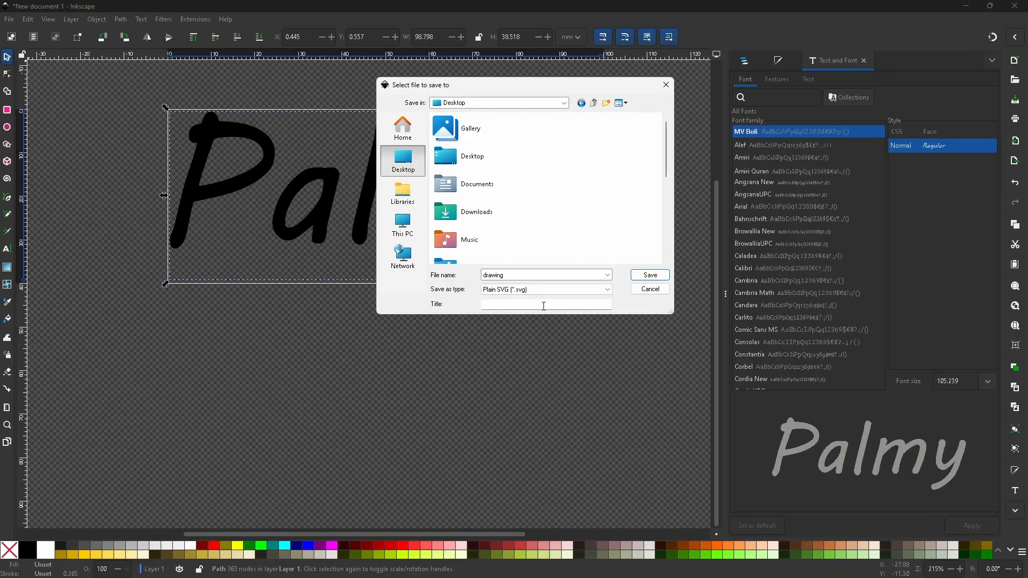
pyautogui.click(650, 275)
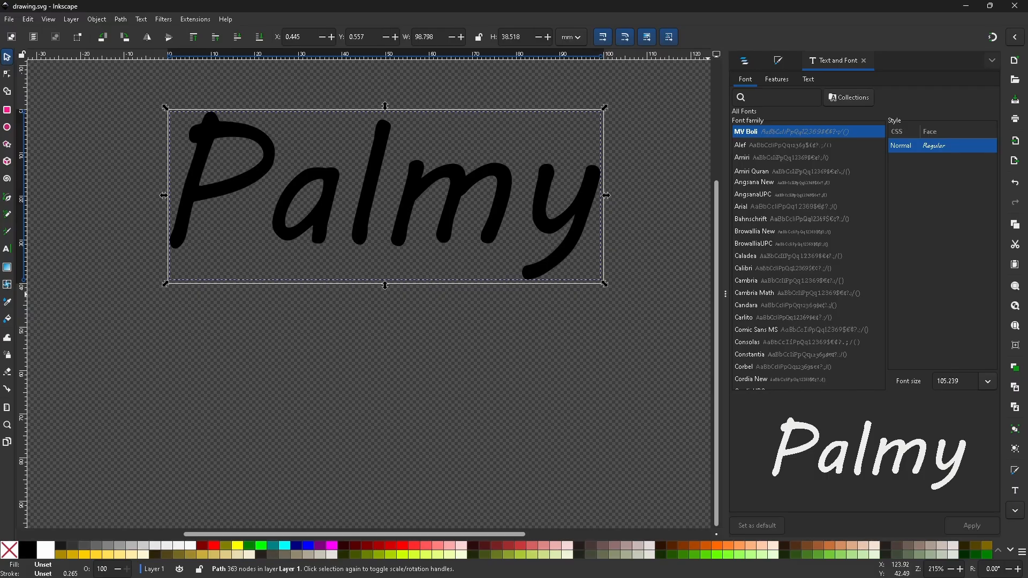
pyautogui.hotkey('alt', 'Tab')
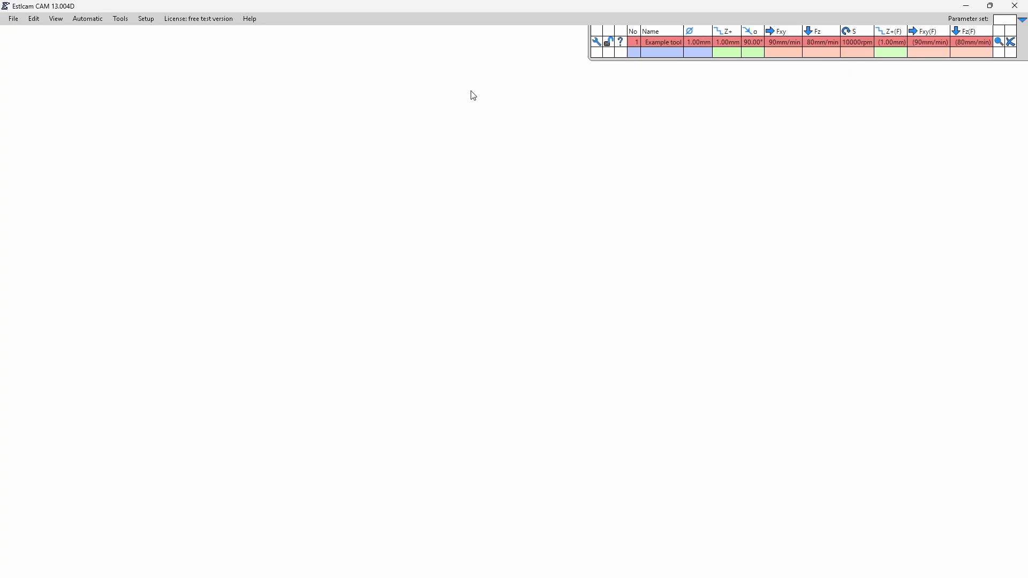
# Open the drawing SVG from the Desktop in Estlcam, using millimetres as the unit.
pyautogui.click(16, 20)
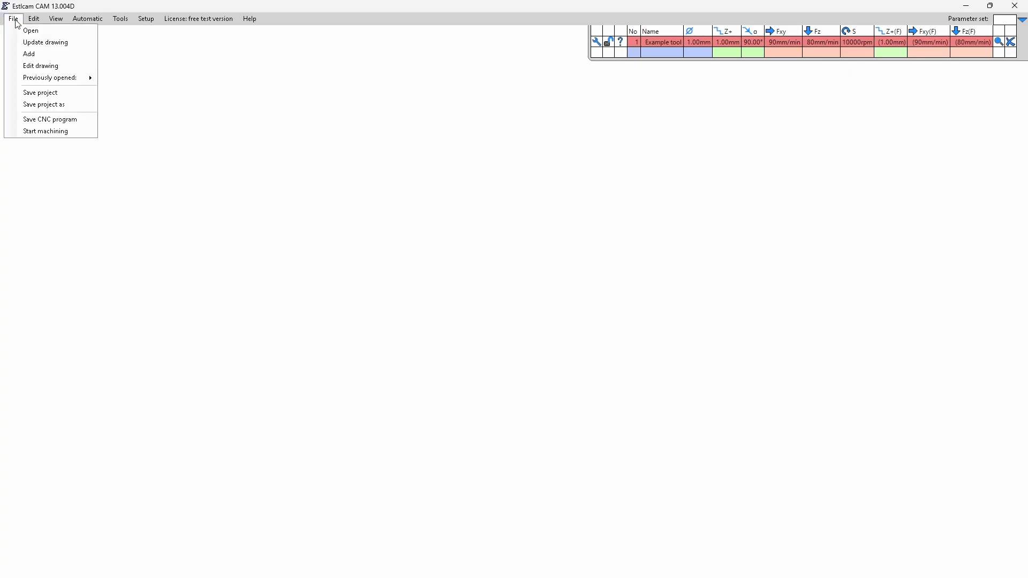
pyautogui.click(40, 33)
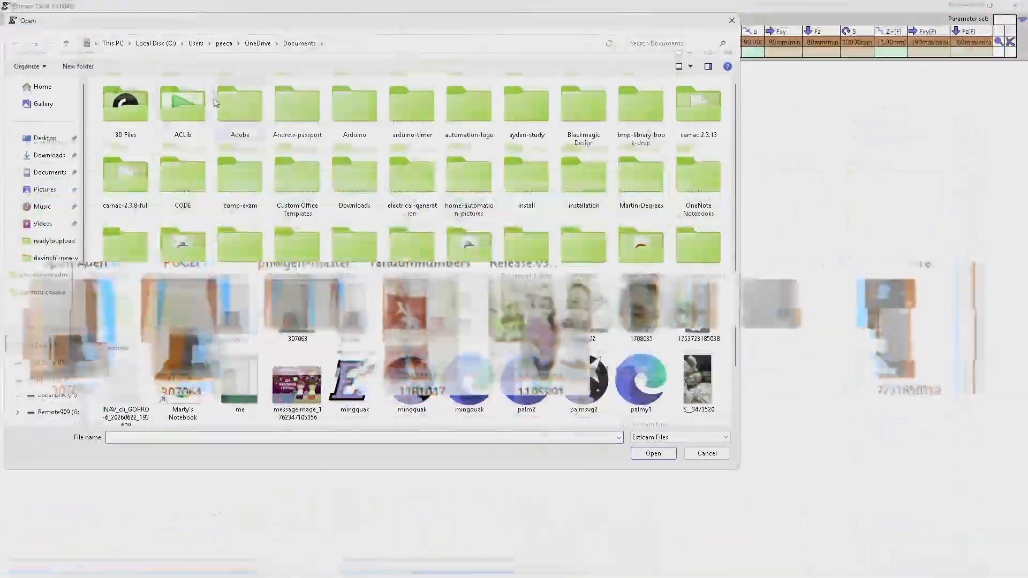
pyautogui.click(39, 140)
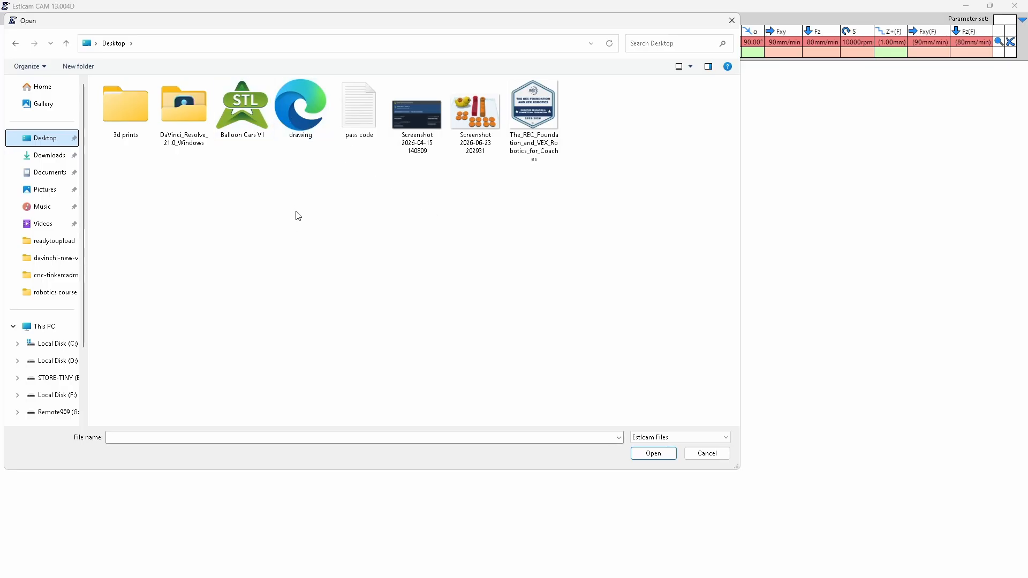
pyautogui.doubleClick(301, 124)
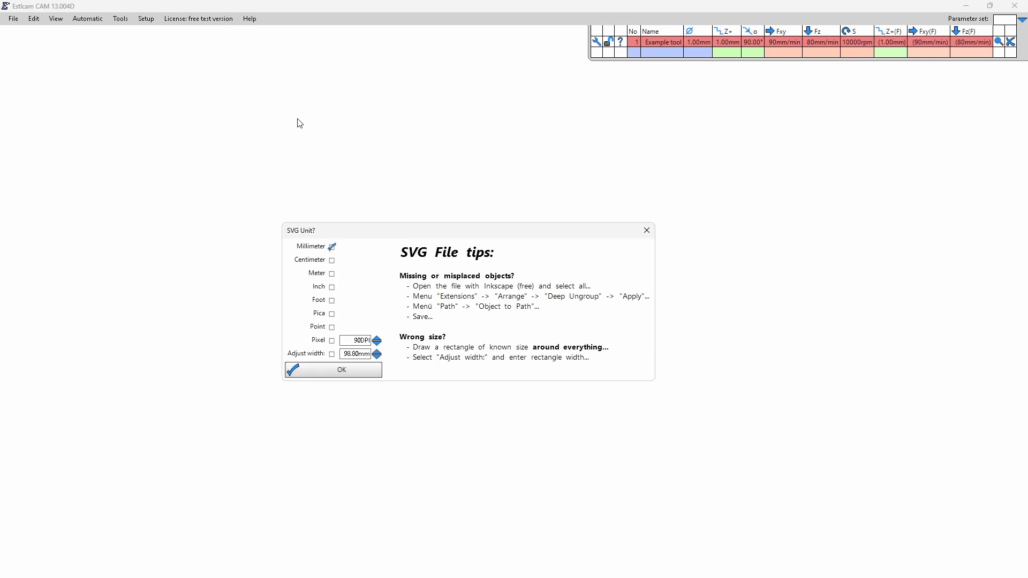
pyautogui.click(364, 375)
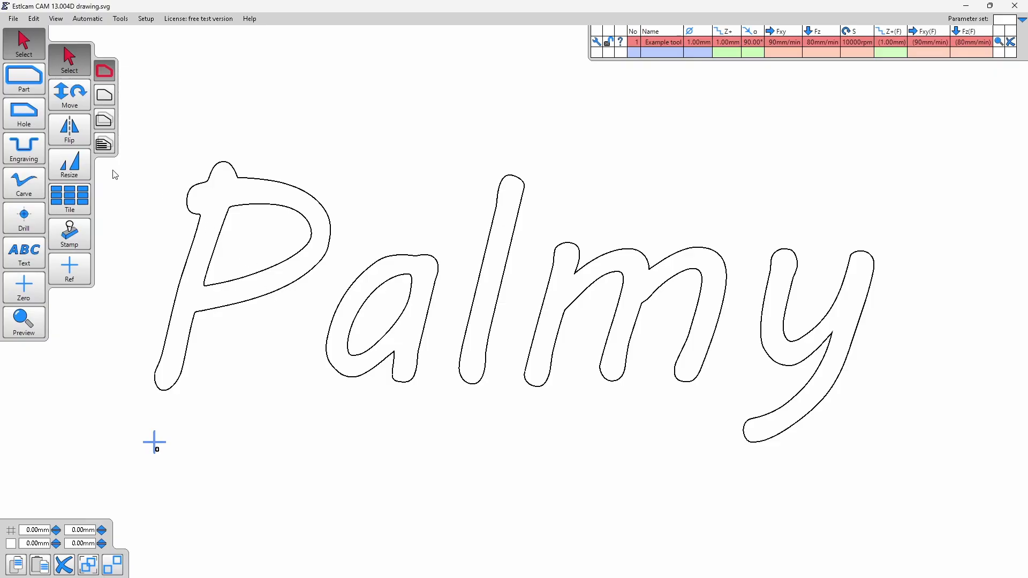
# Select all outlines of the Palmy lettering together and activate the Engraving tool.
pyautogui.click(105, 145)
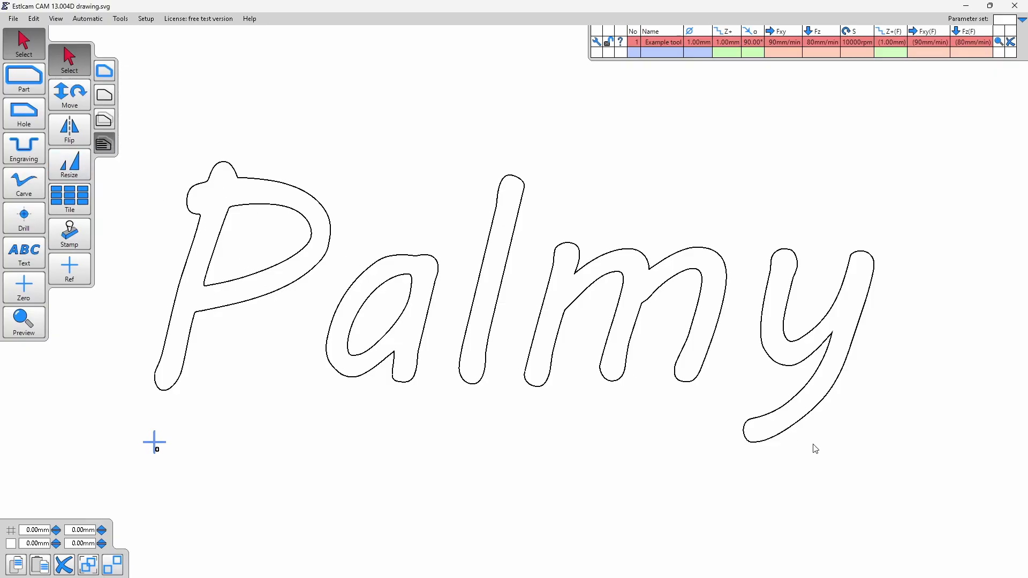
pyautogui.moveTo(787, 441); pyautogui.dragTo(139, 123)
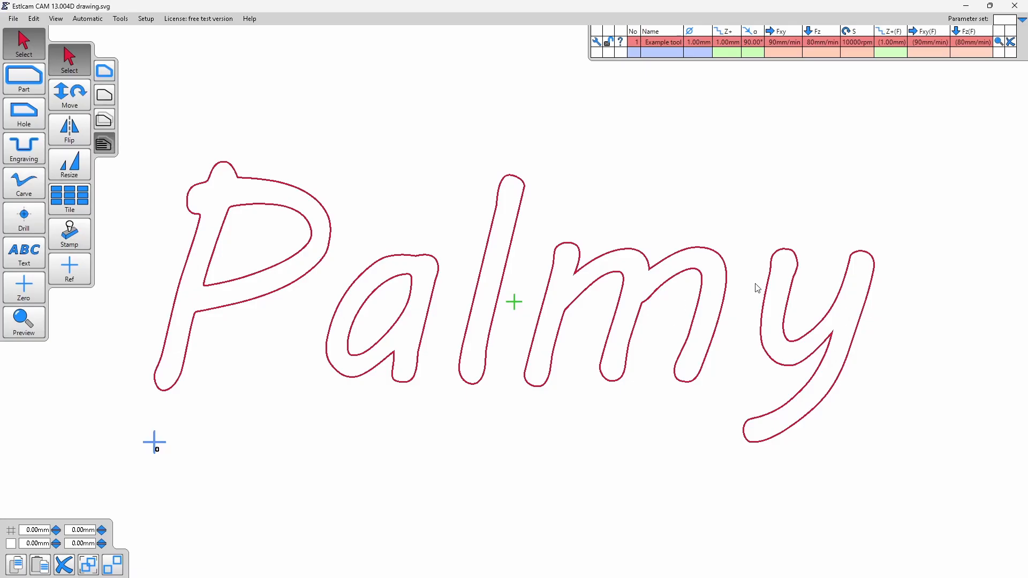
pyautogui.click(26, 150)
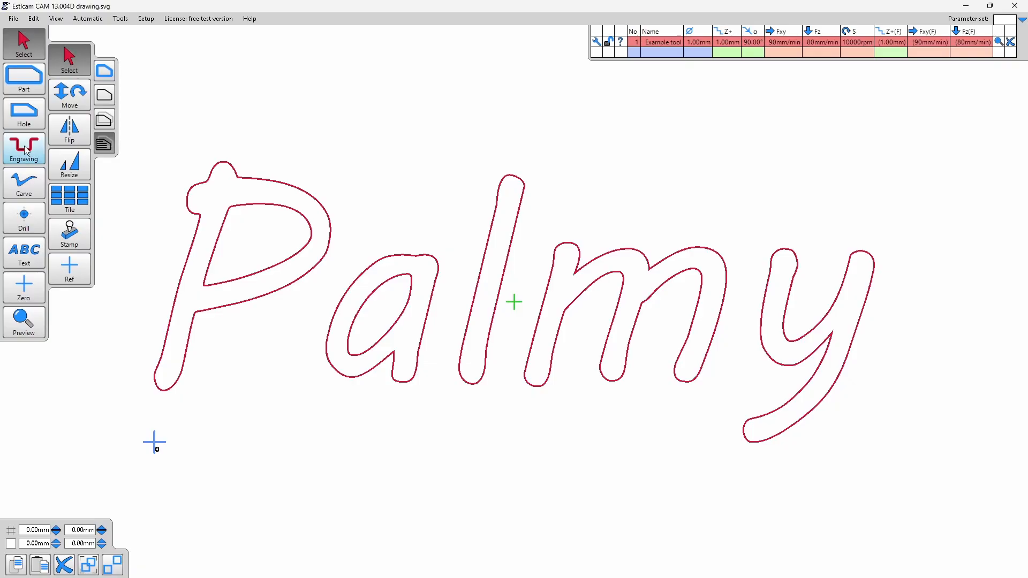
pyautogui.click(25, 150)
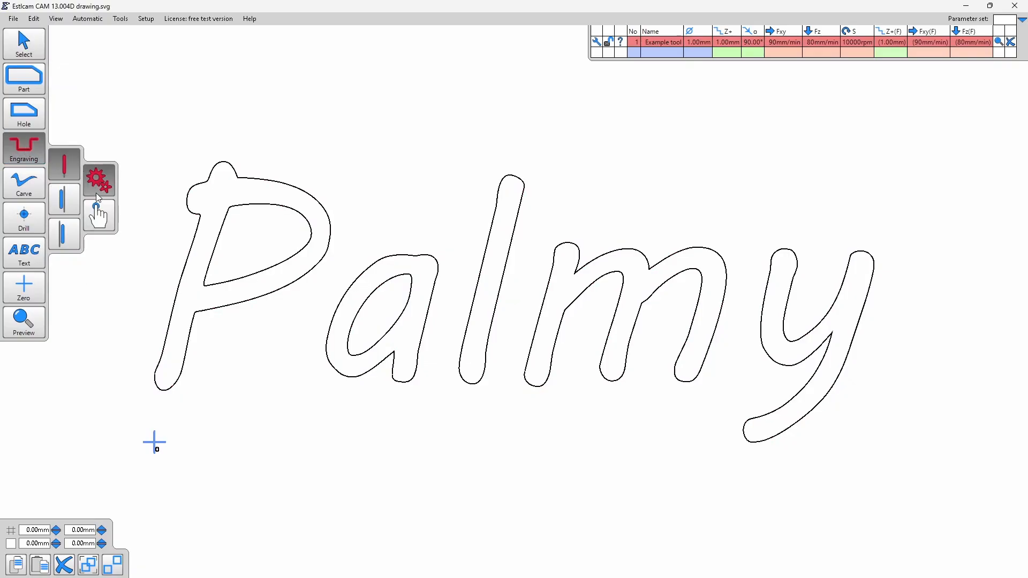
pyautogui.click(100, 216)
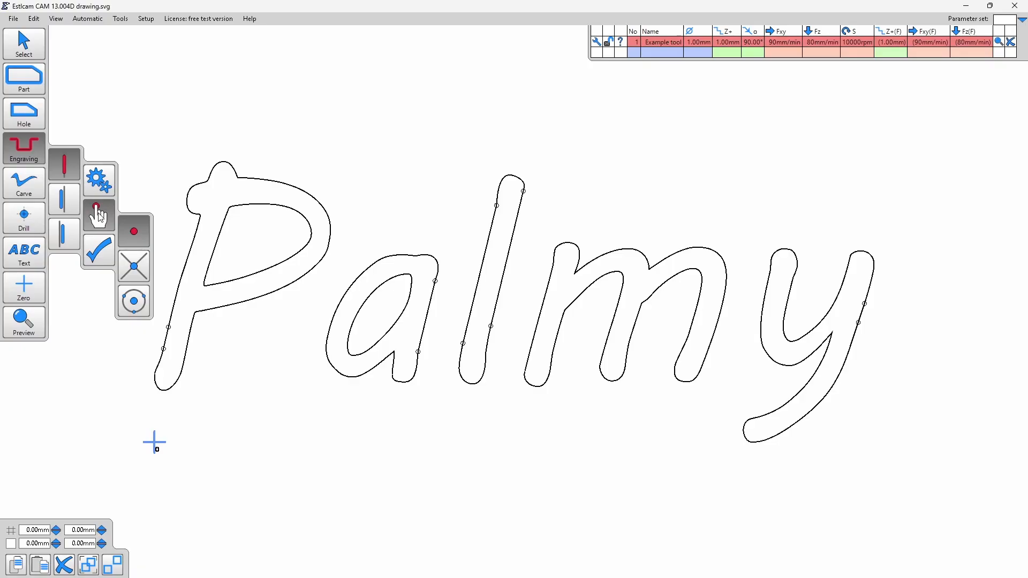
pyautogui.click(199, 215)
pyautogui.click(104, 186)
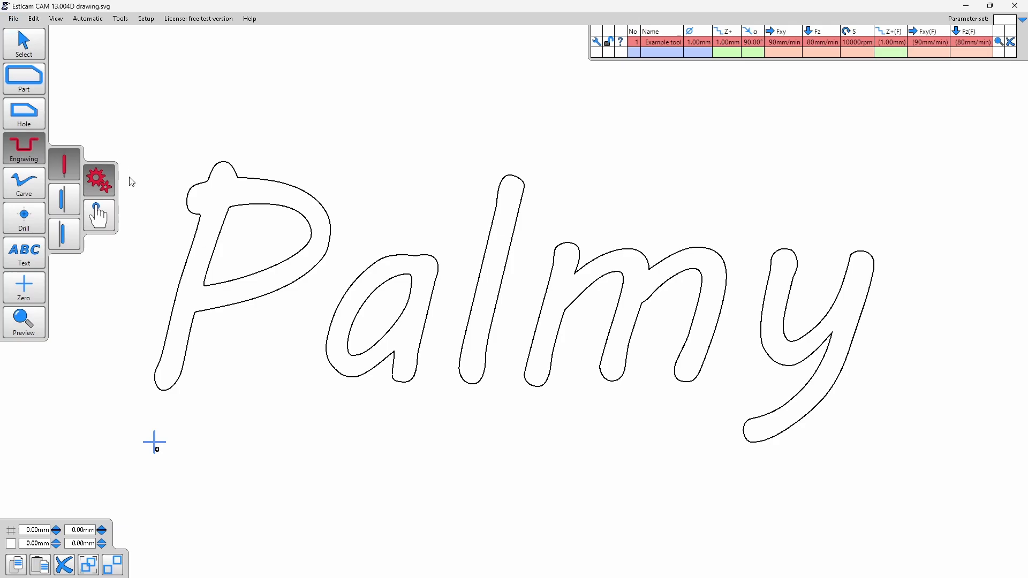
# Create on-line engraving toolpaths on the outlines of all five Palmy letters, including the inner contours of the P and a.
pyautogui.click(195, 214)
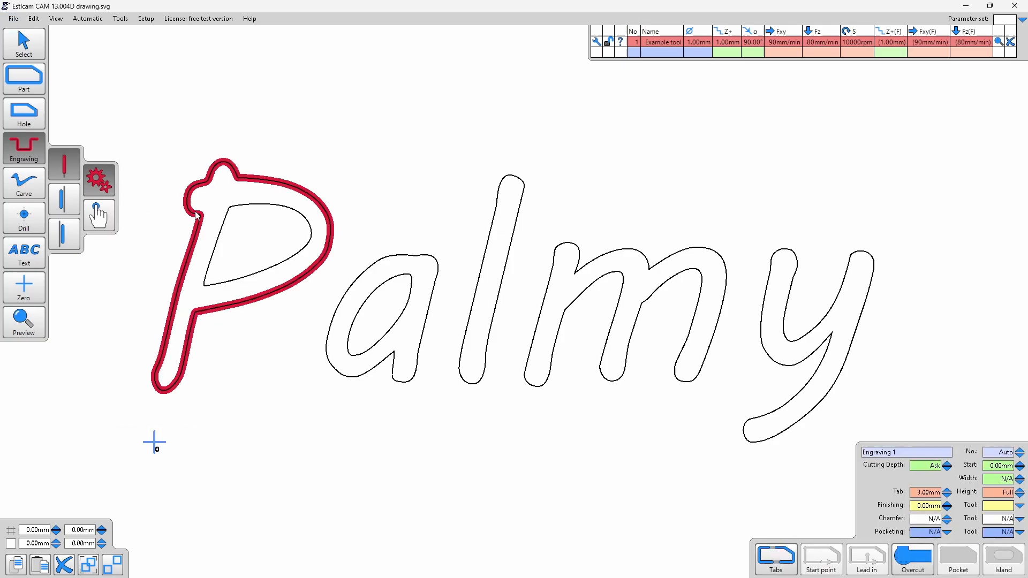
pyautogui.click(229, 227)
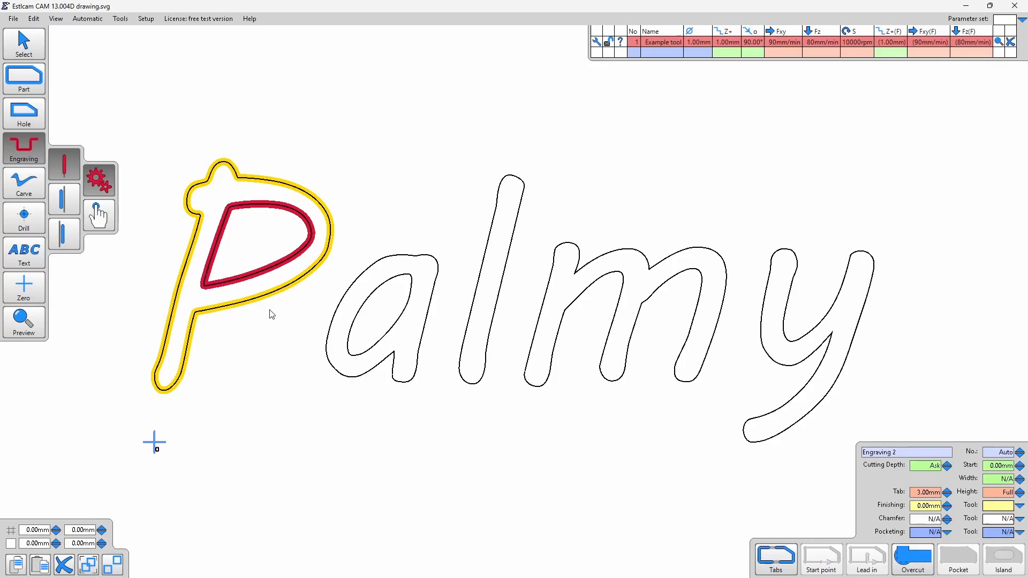
pyautogui.click(334, 317)
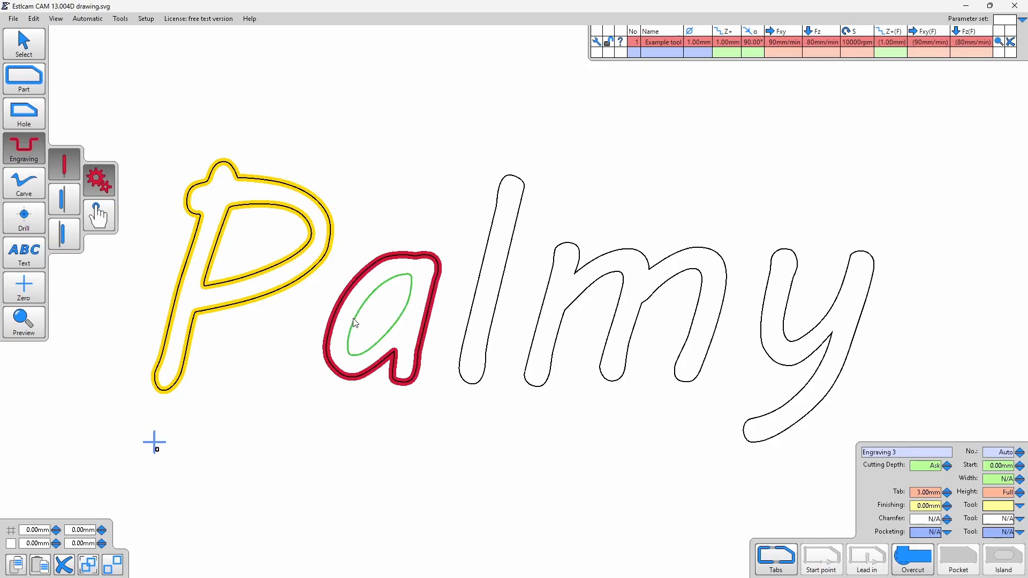
pyautogui.click(394, 317)
pyautogui.click(456, 325)
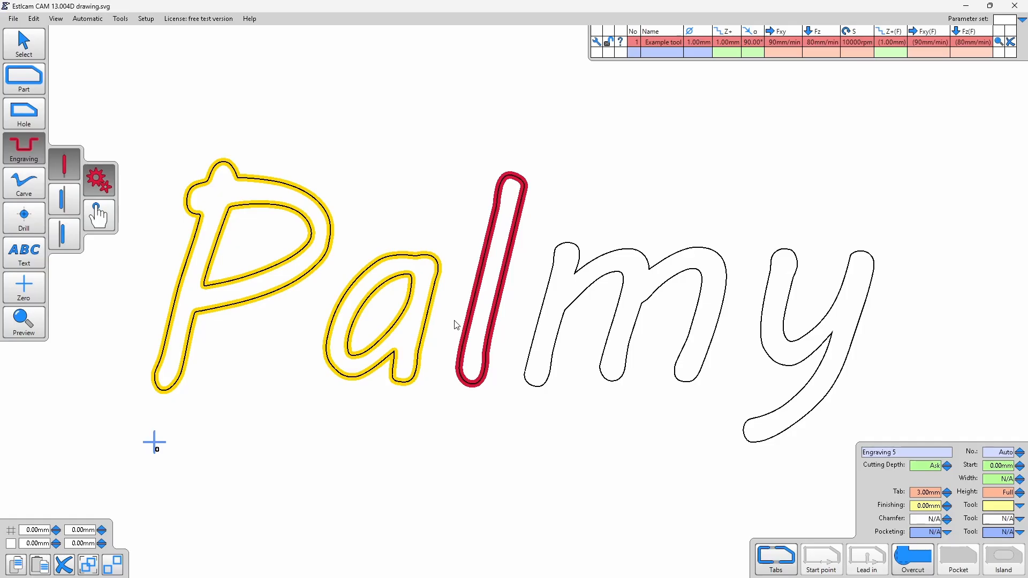
pyautogui.click(544, 327)
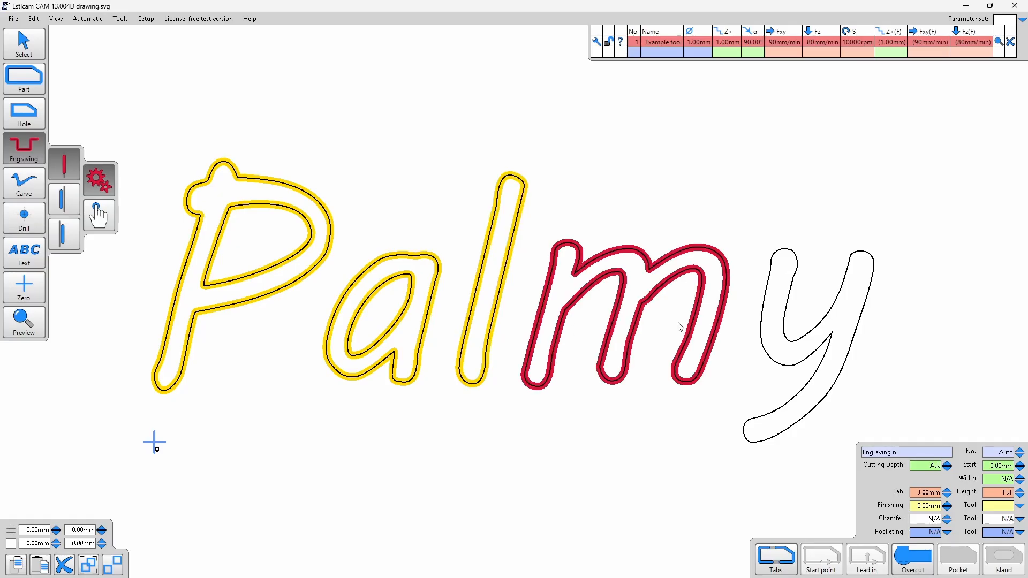
pyautogui.click(765, 326)
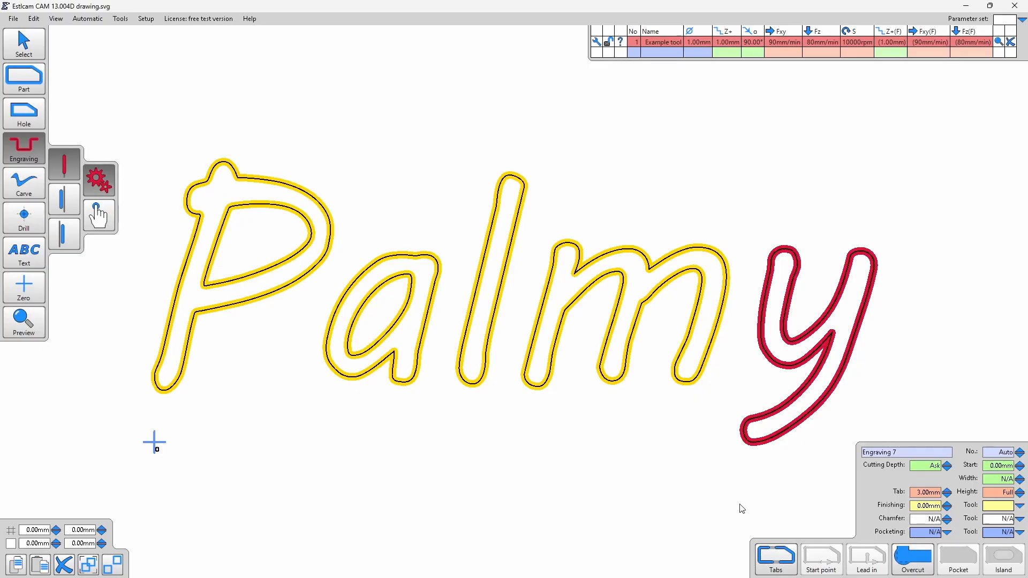
# Rename the example tool in the tool list to "round1m".
pyautogui.doubleClick(666, 44)
pyautogui.write('round')
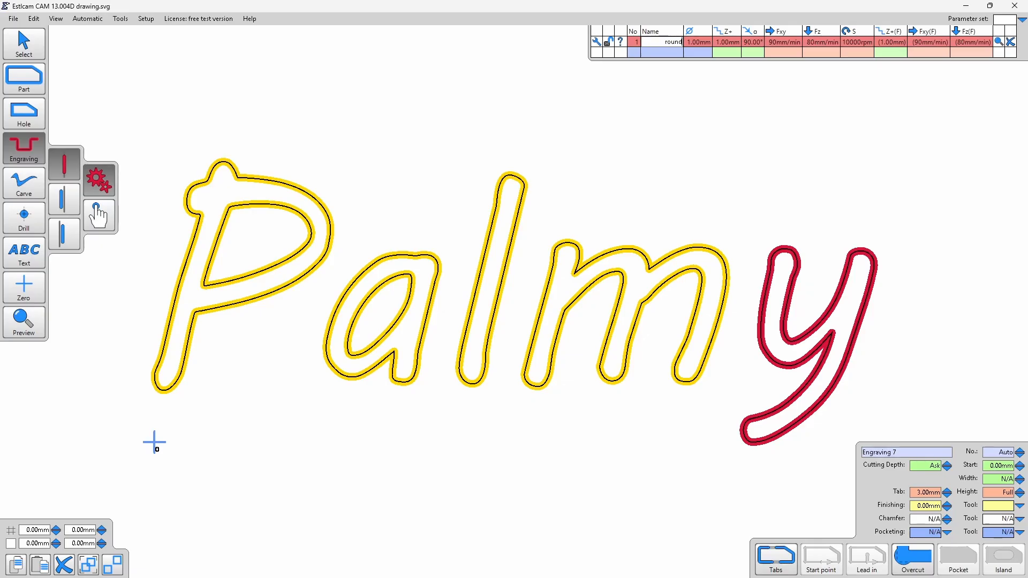
pyautogui.write('1m')
pyautogui.press('Tab')
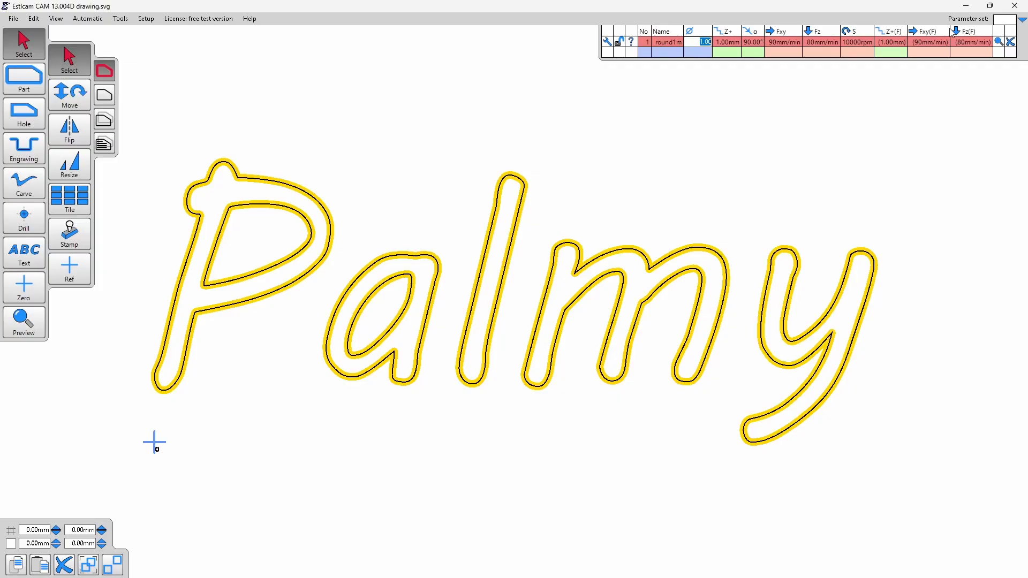
pyautogui.click(121, 18)
pyautogui.moveTo(146, 18)
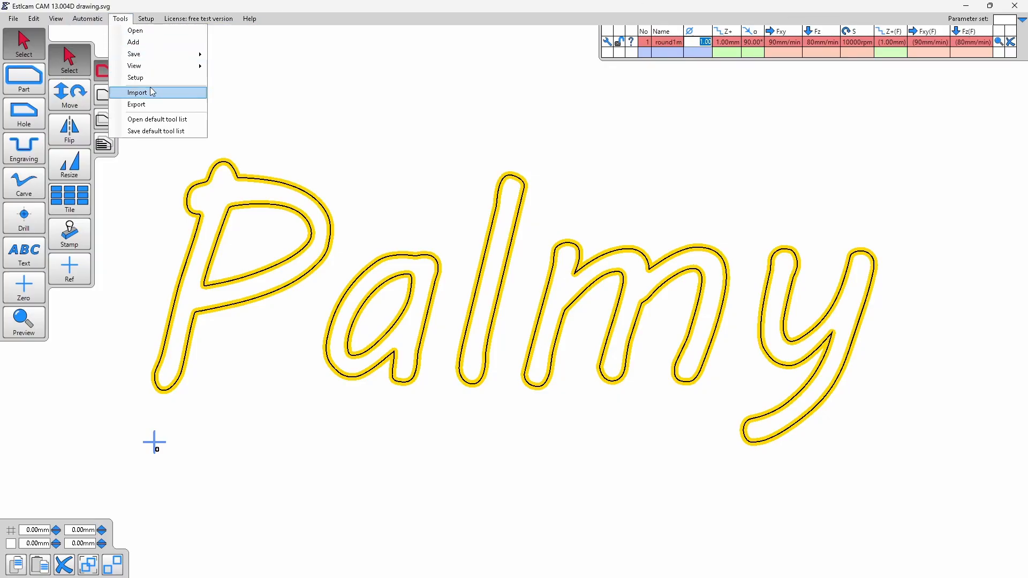
pyautogui.moveTo(164, 68)
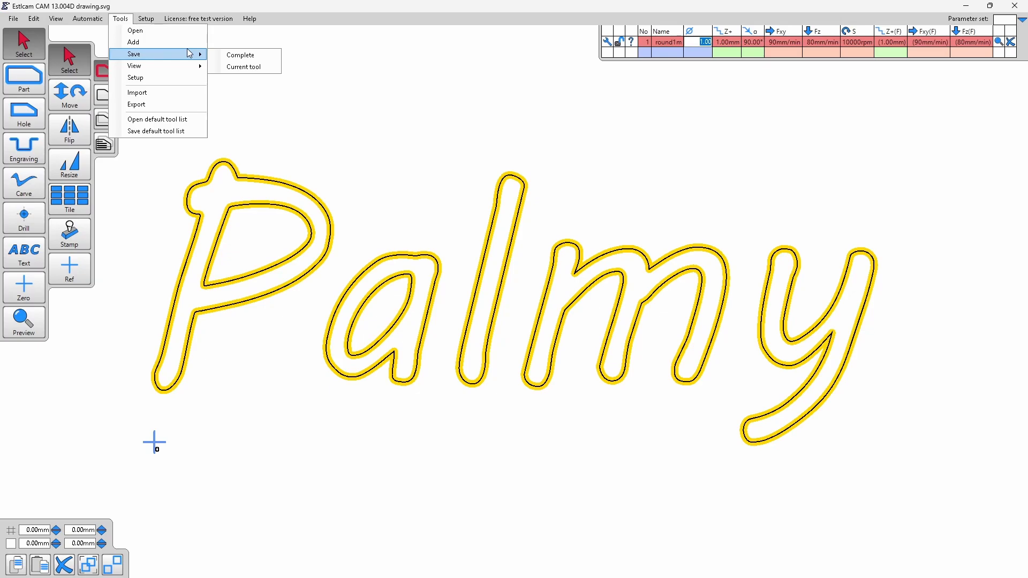
# Save the CNC program to the Desktop as drawing, with a cutting depth of 1.00 mm.
pyautogui.click(16, 18)
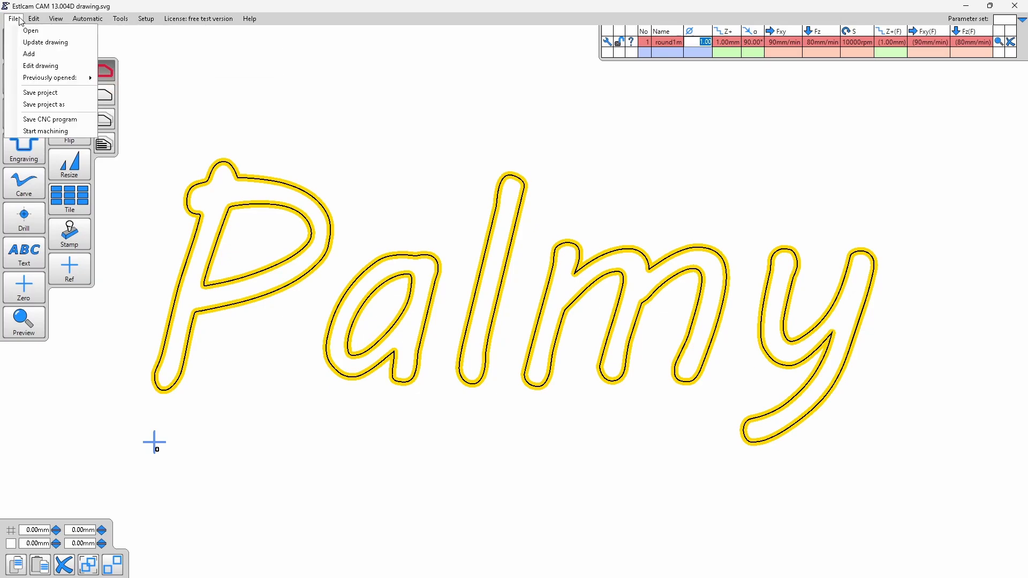
pyautogui.click(85, 119)
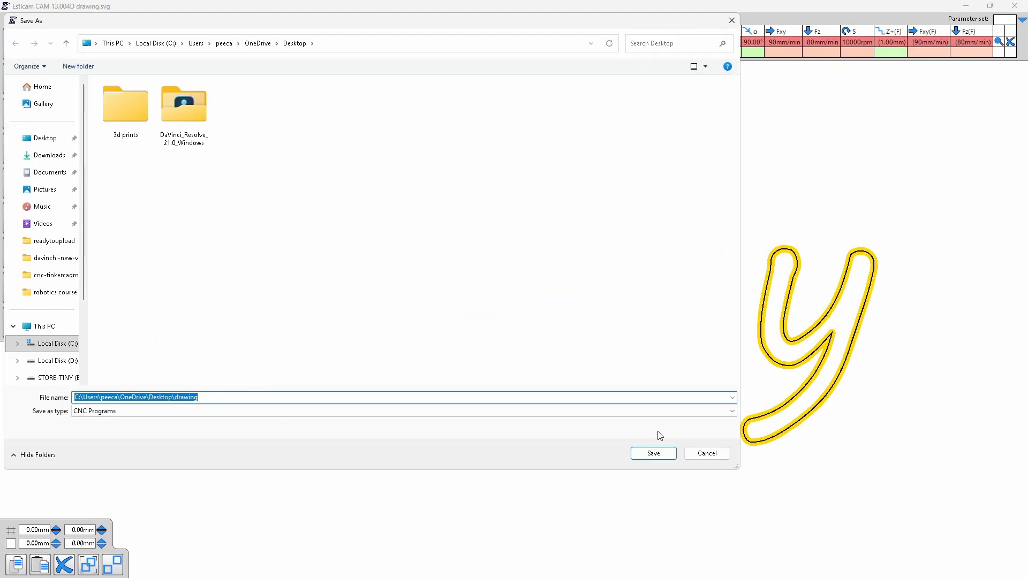
pyautogui.click(628, 416)
pyautogui.click(625, 411)
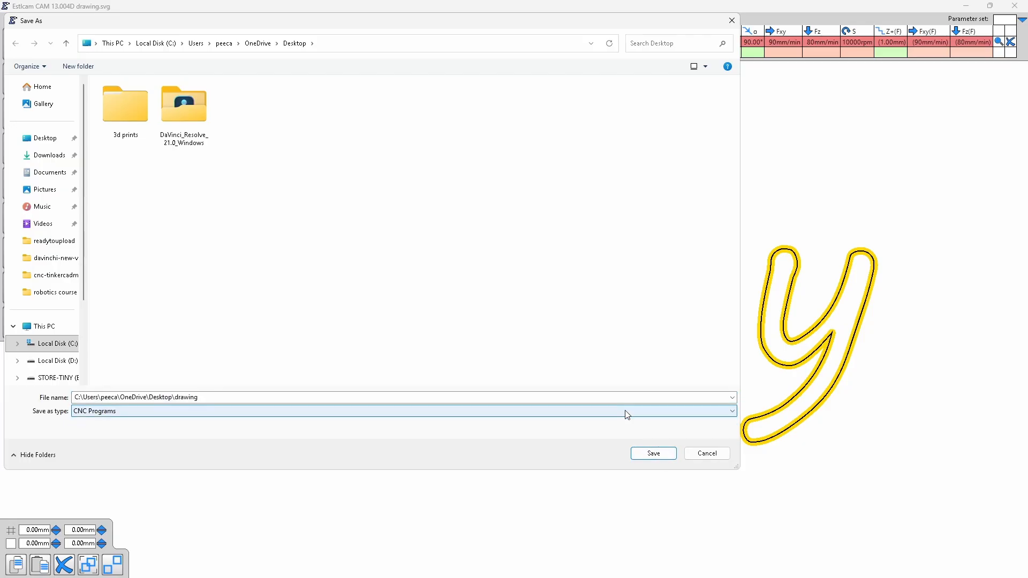
pyautogui.click(653, 454)
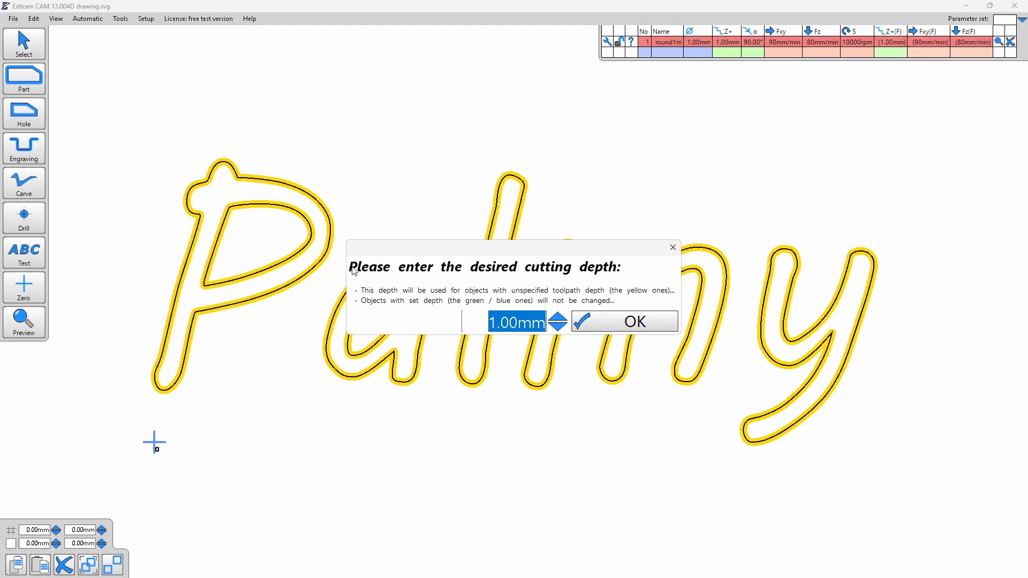
pyautogui.click(352, 267)
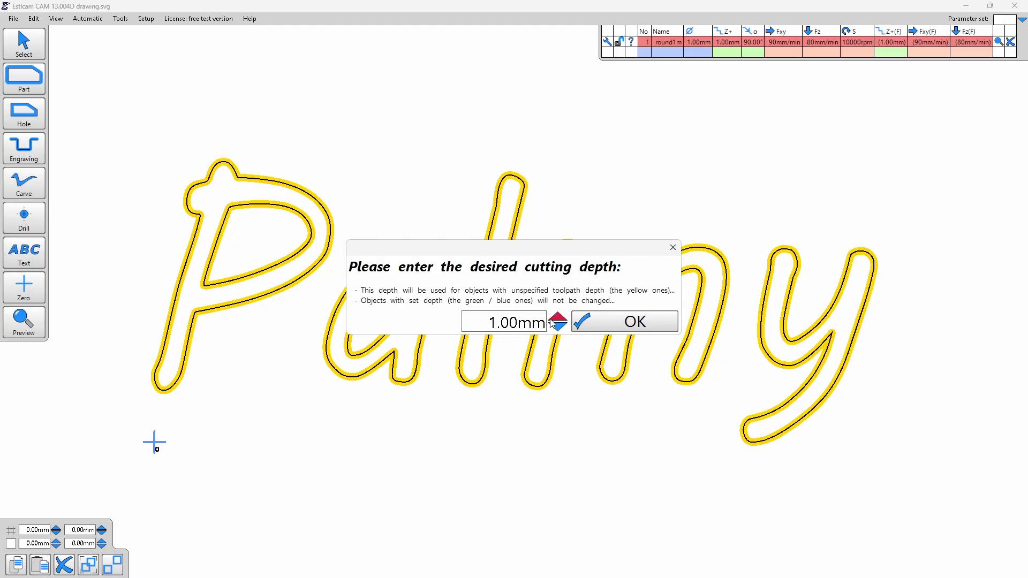
pyautogui.click(636, 321)
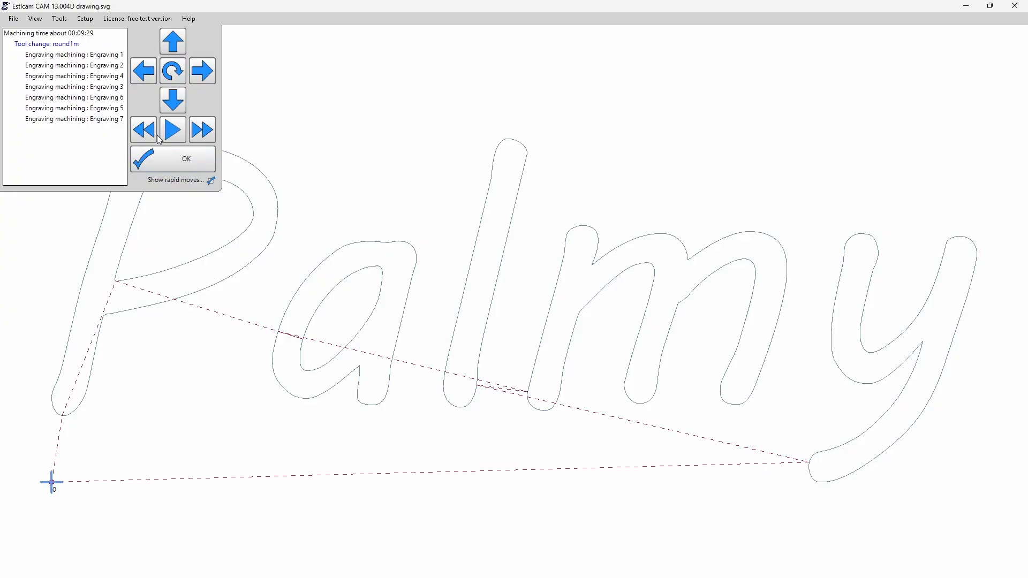
# Play the engraving simulation at a faster speed, and close Estlcam.
pyautogui.click(173, 131)
pyautogui.click(202, 130)
pyautogui.click(1015, 6)
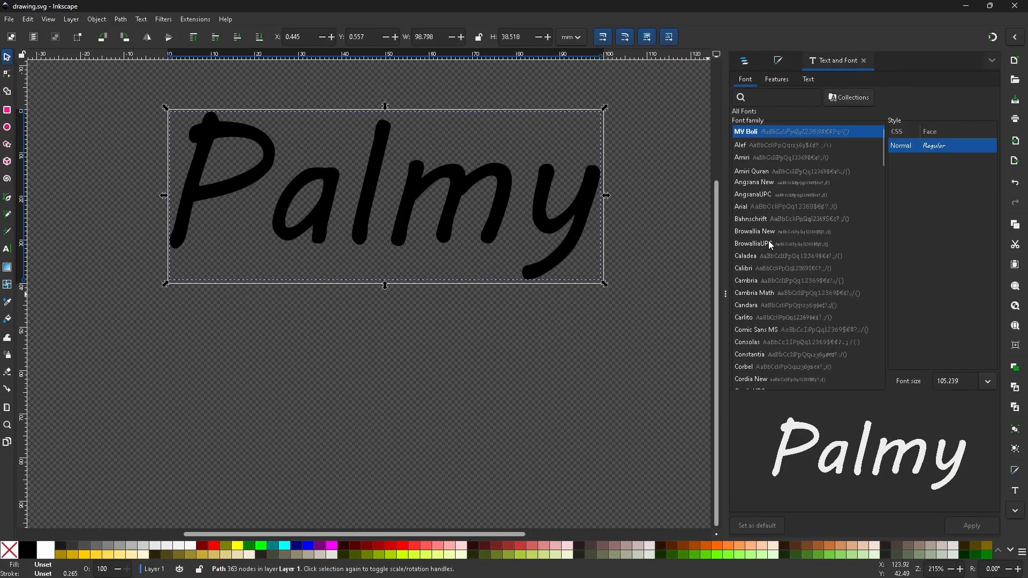
# Switch to gSender and load the drawing G-code file from the Desktop.
pyautogui.click(963, 9)
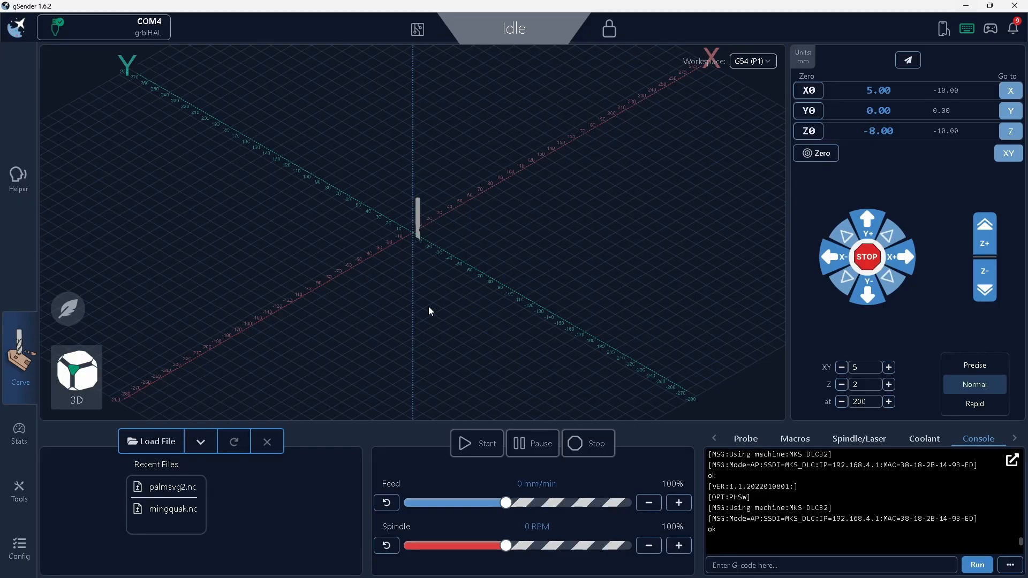
pyautogui.click(169, 442)
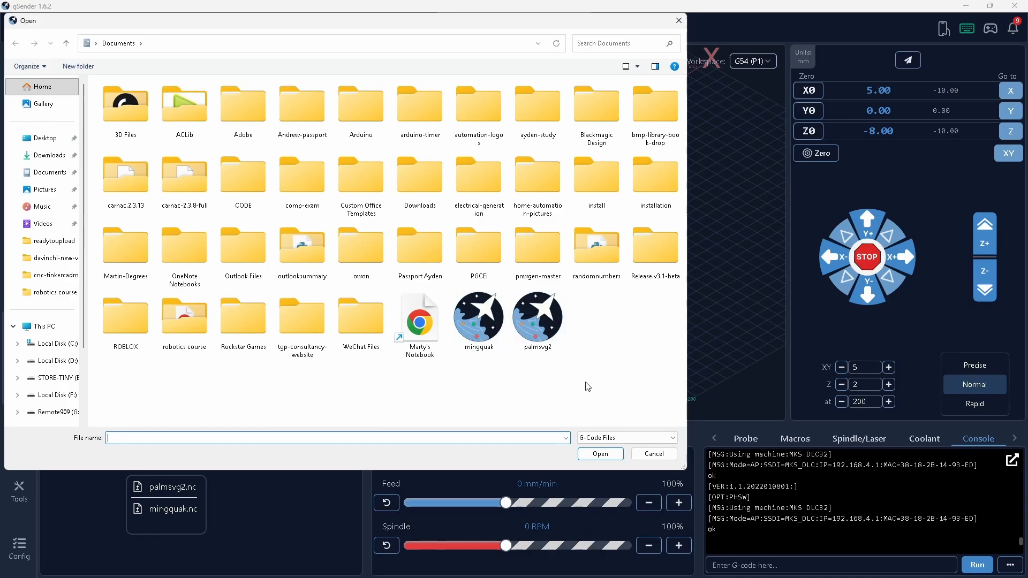
pyautogui.click(43, 138)
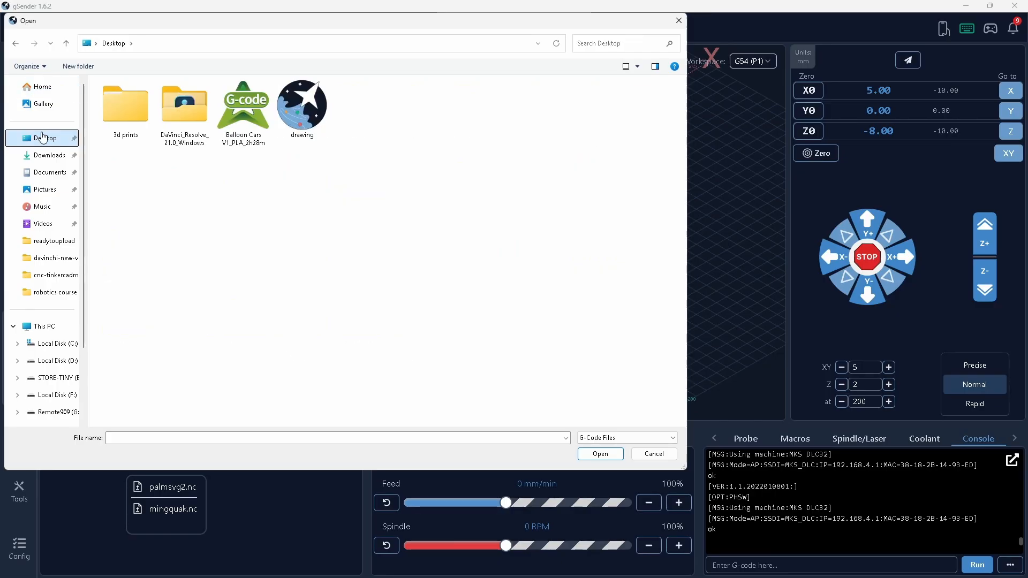
pyautogui.doubleClick(311, 125)
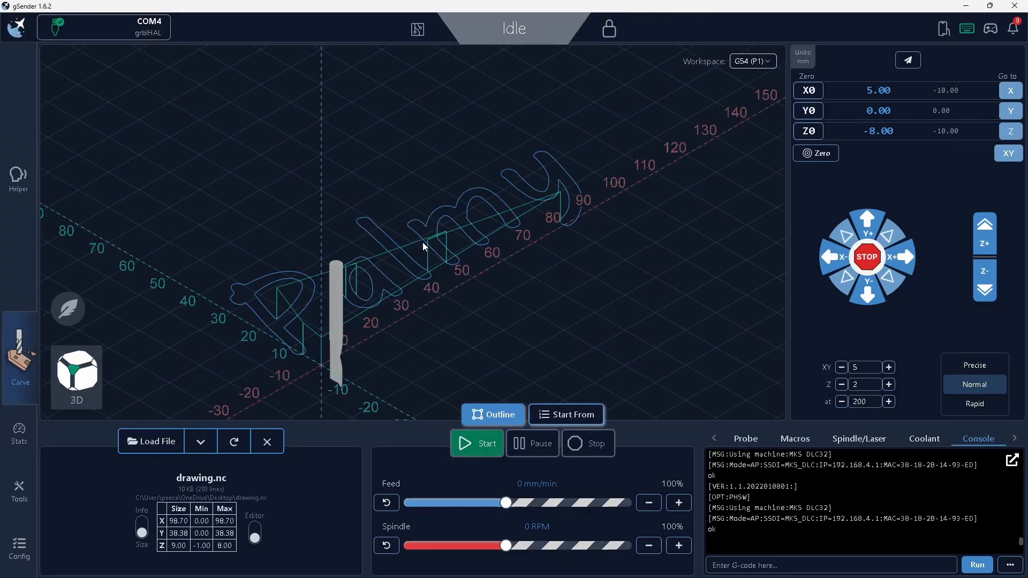
# Inspect the loaded Palmy toolpath in 3D and from the top view.
pyautogui.moveTo(559, 292); pyautogui.dragTo(537, 296)
pyautogui.moveTo(467, 312)
pyautogui.mouseDown()
pyautogui.moveTo(482, 300)
pyautogui.moveTo(471, 367)
pyautogui.moveTo(470, 294)
pyautogui.moveTo(470, 336)
pyautogui.moveTo(462, 324)
pyautogui.mouseUp()
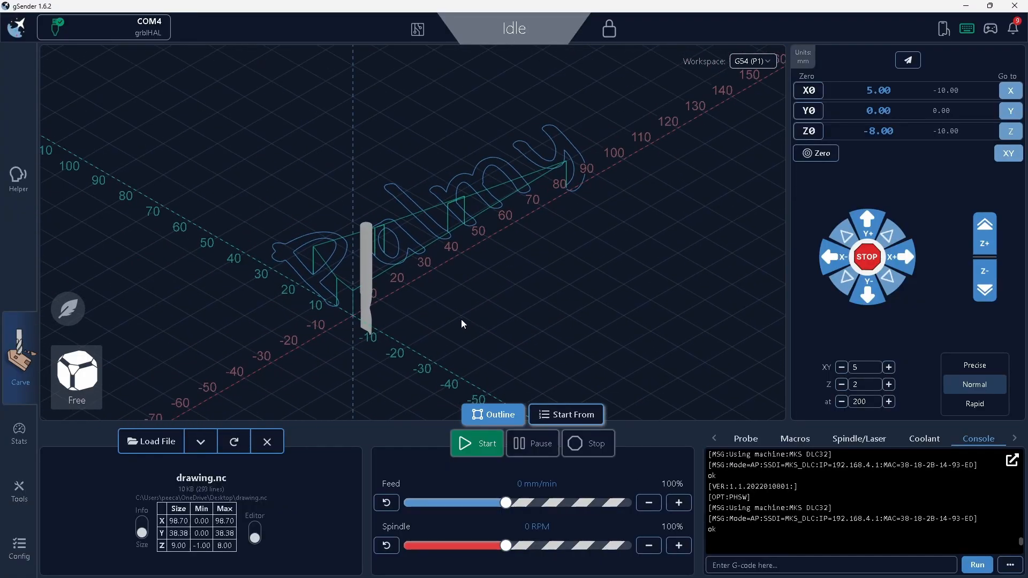
pyautogui.click(93, 382)
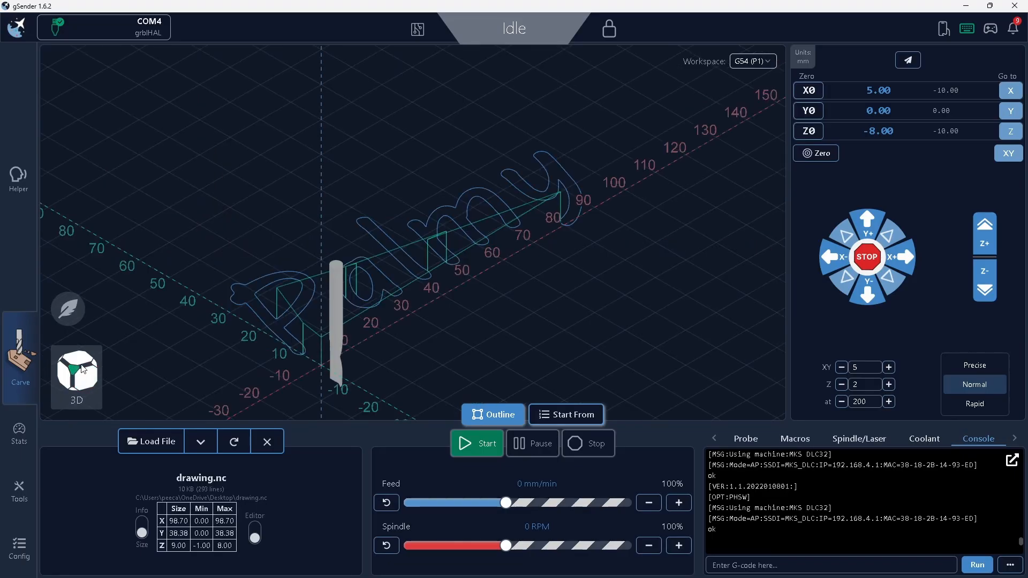
pyautogui.click(81, 367)
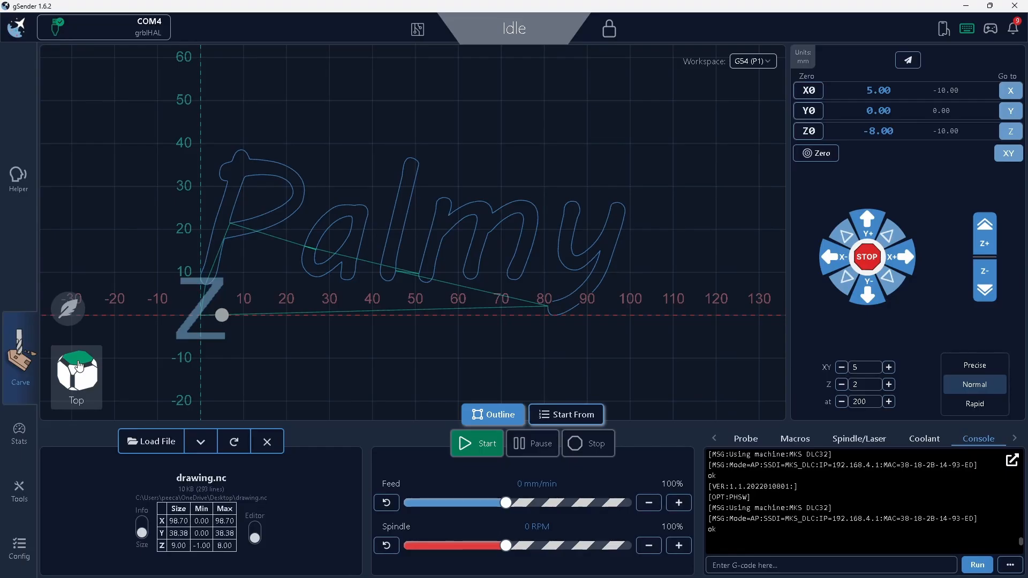
# Check the toolpath from the side and top, return to the 3D view, and send the tool to the XY zero position.
pyautogui.click(79, 366)
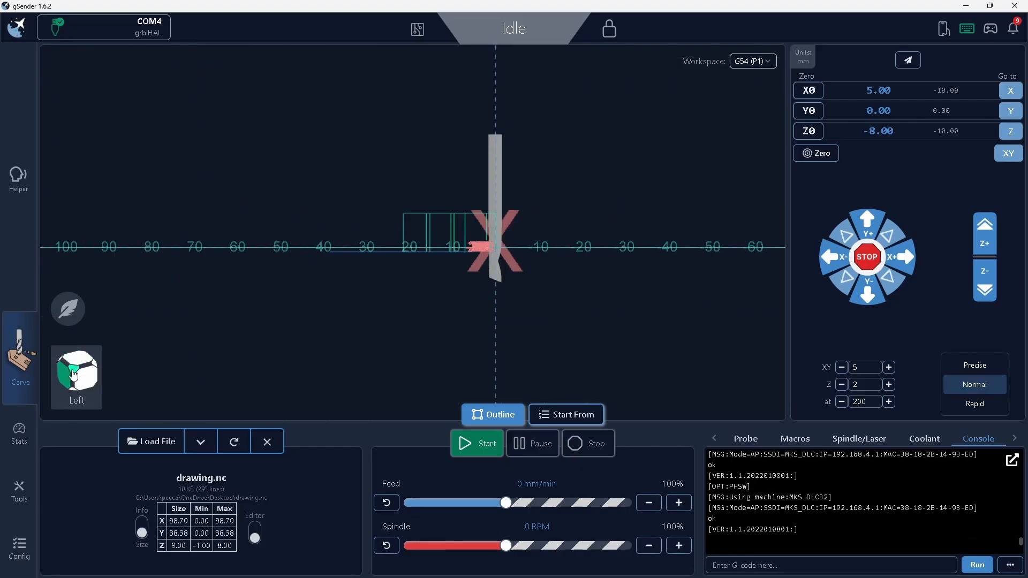
pyautogui.click(79, 366)
pyautogui.click(78, 366)
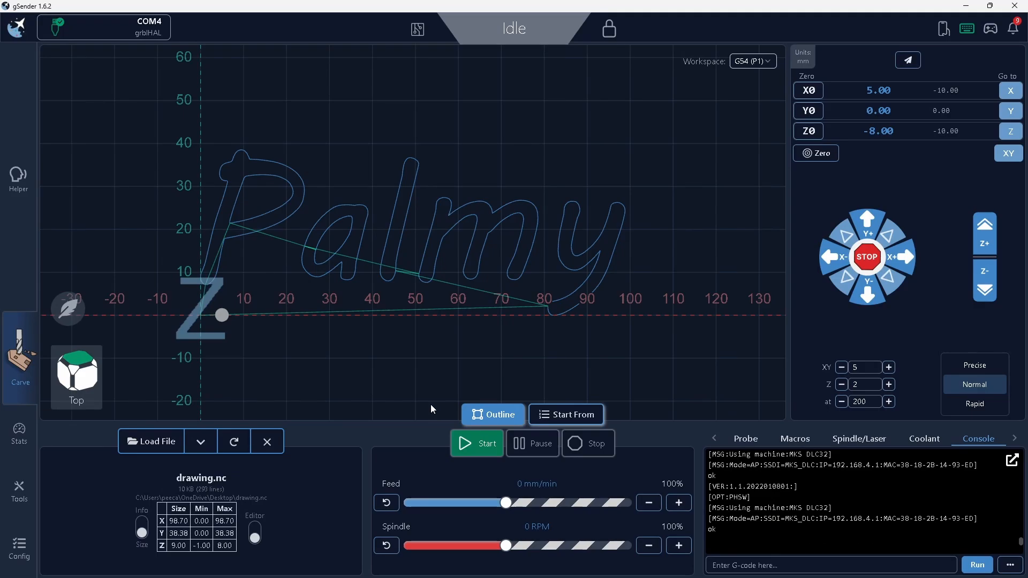
pyautogui.click(75, 372)
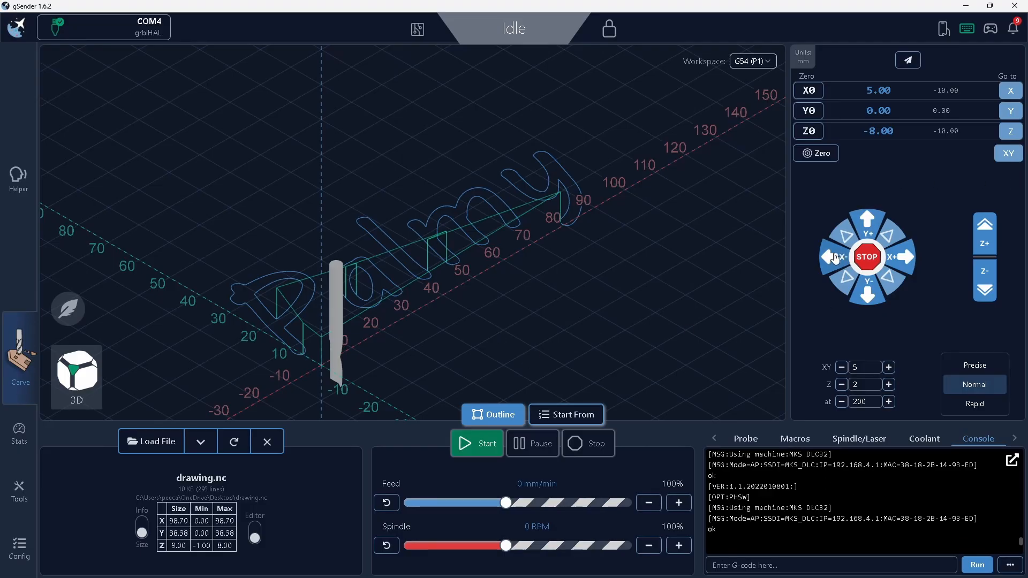
pyautogui.click(1011, 153)
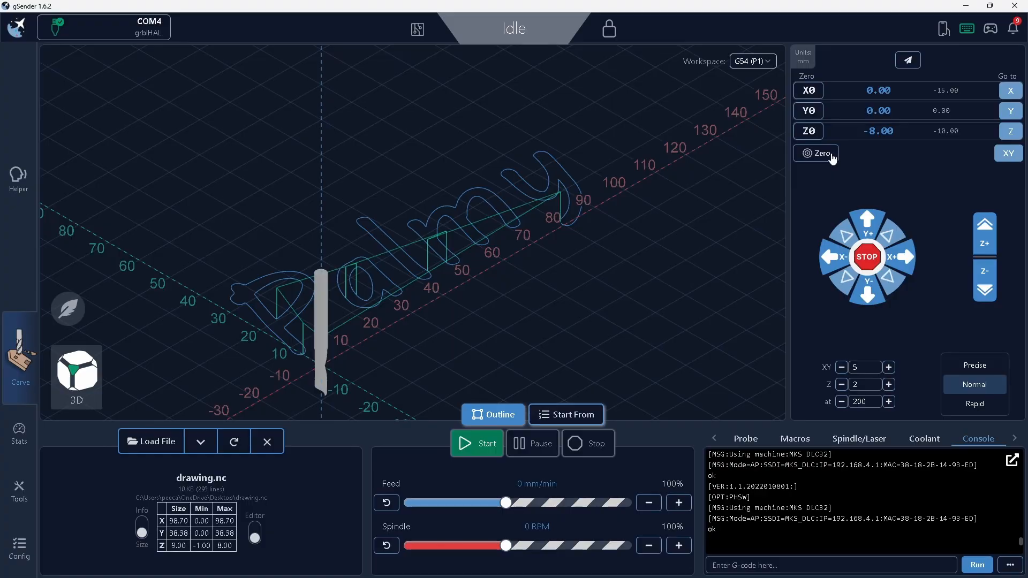
# Jog the tool in the negative X direction in 5 mm steps at 200 mm/min until X reaches -65.
pyautogui.click(832, 263)
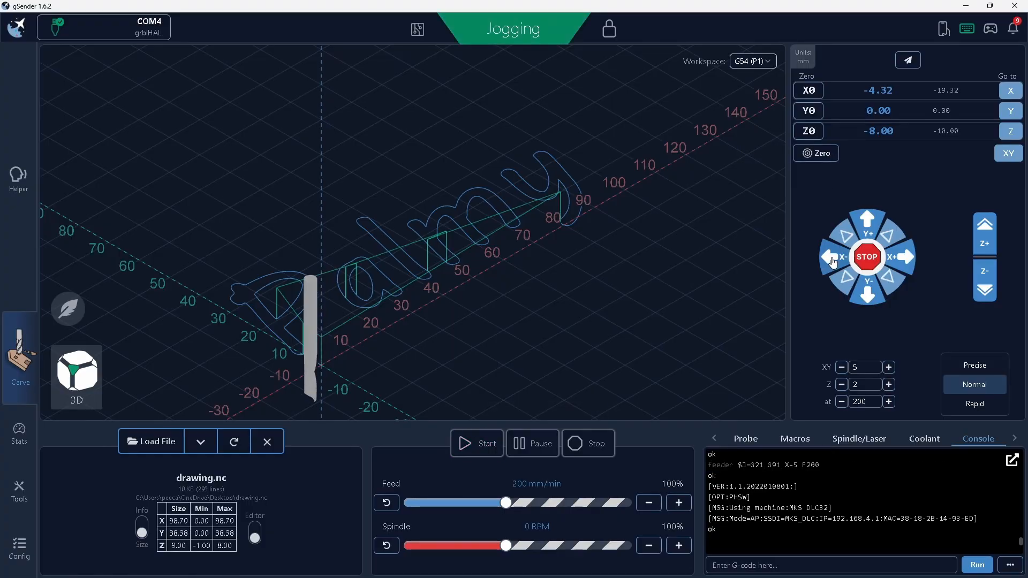
pyautogui.click(833, 262)
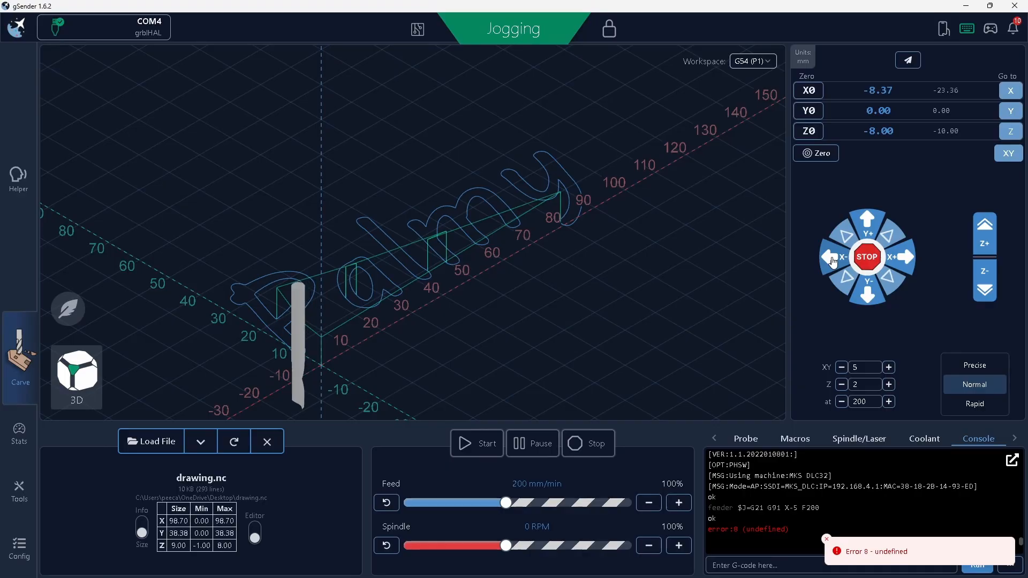
pyautogui.click(833, 262)
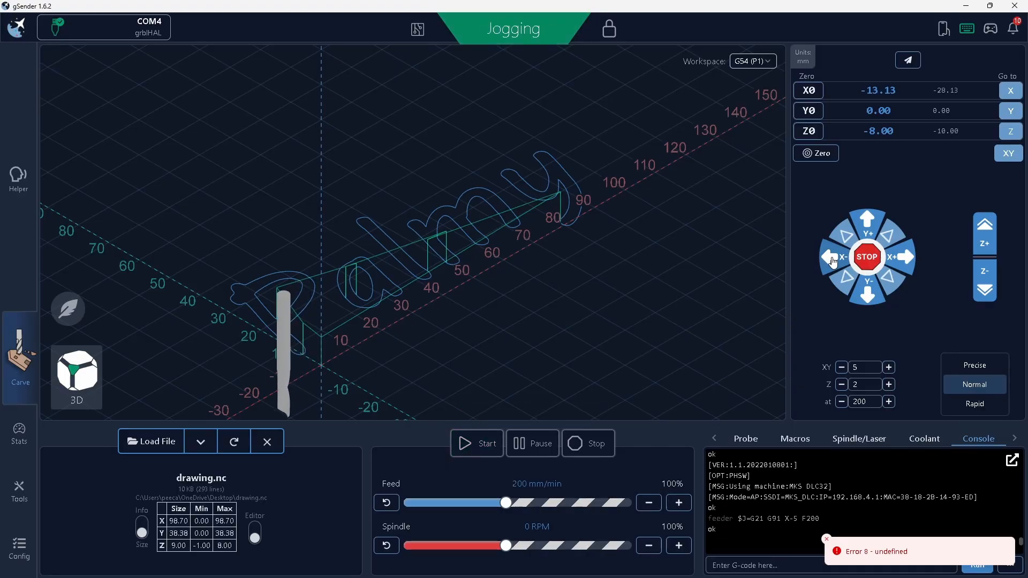
pyautogui.click(833, 262)
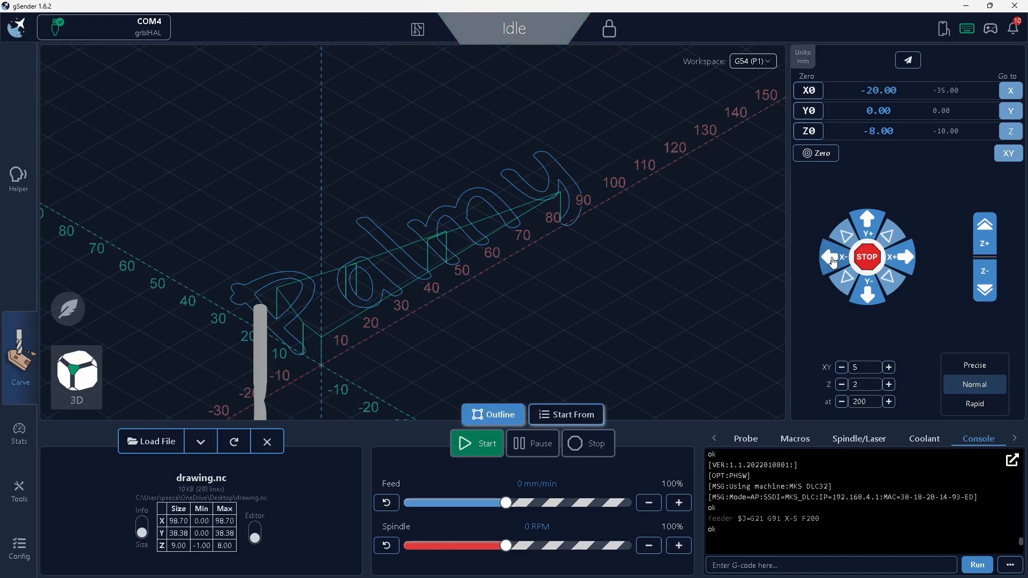
pyautogui.click(833, 262)
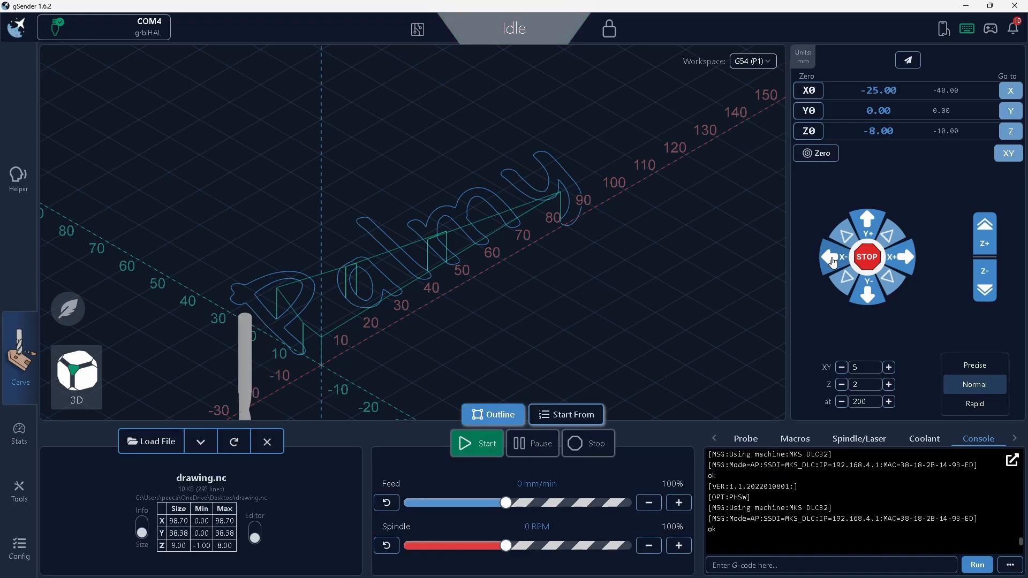
pyautogui.click(833, 262)
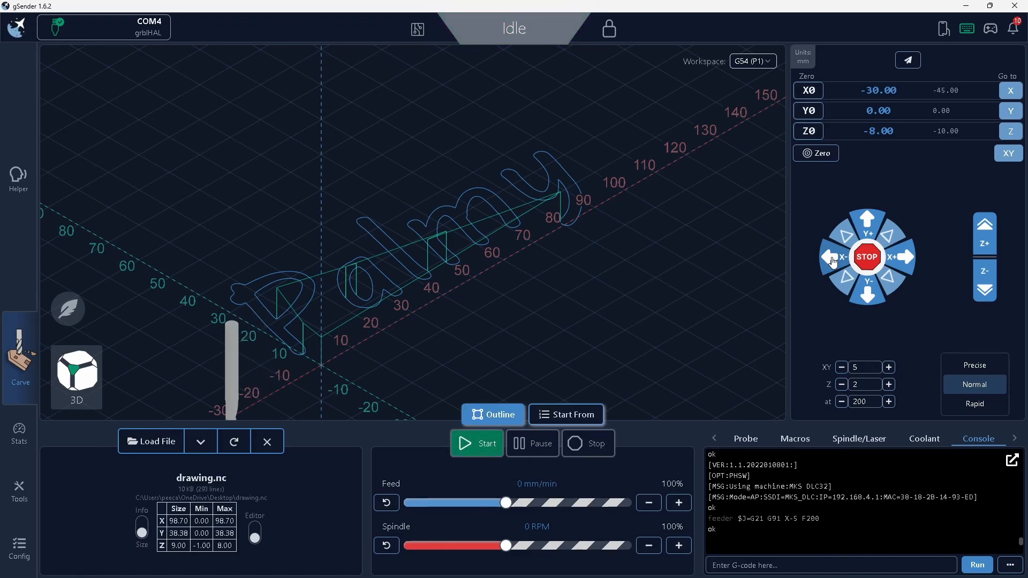
pyautogui.click(833, 263)
pyautogui.click(833, 263)
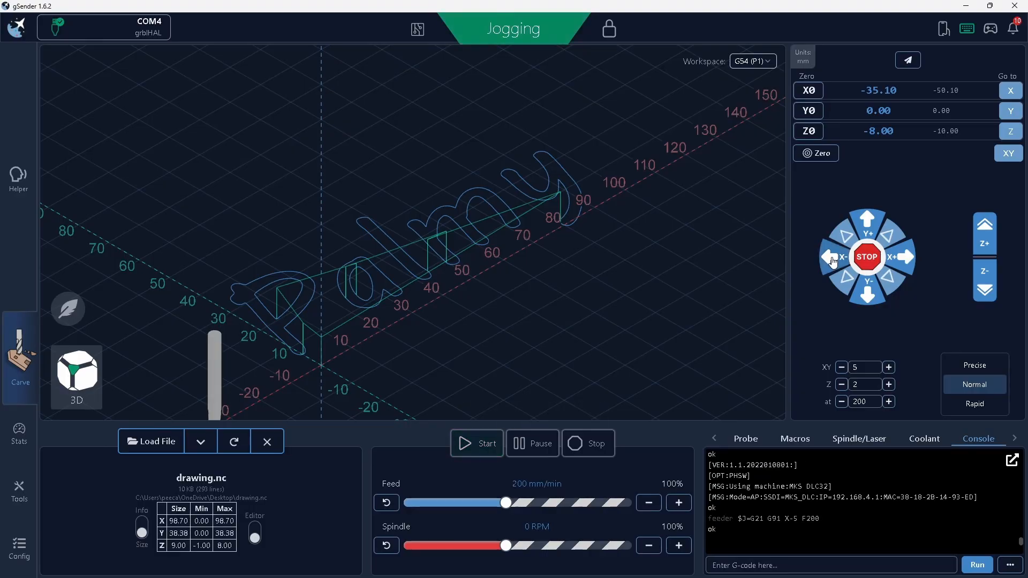
pyautogui.click(833, 263)
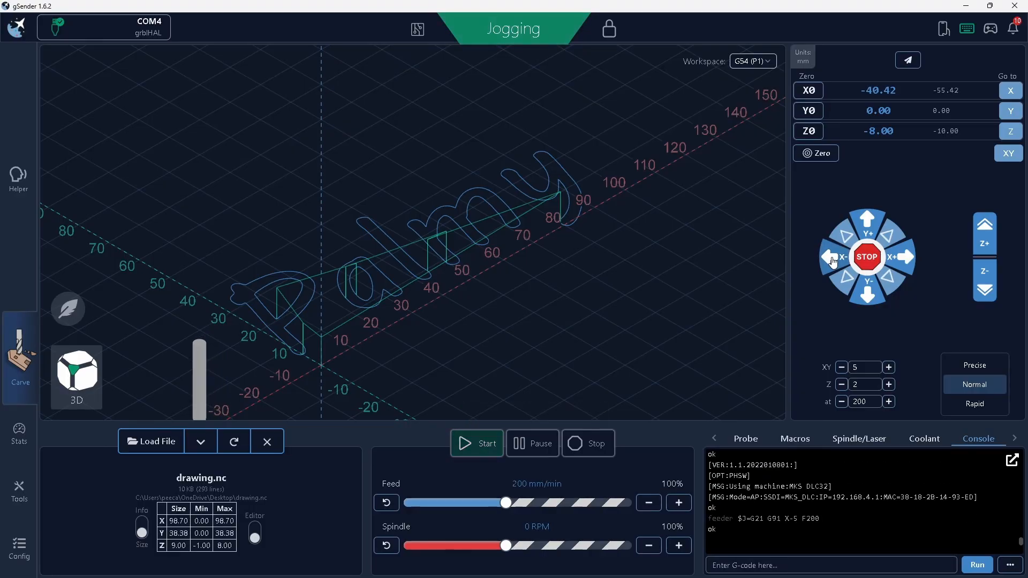
pyautogui.click(833, 262)
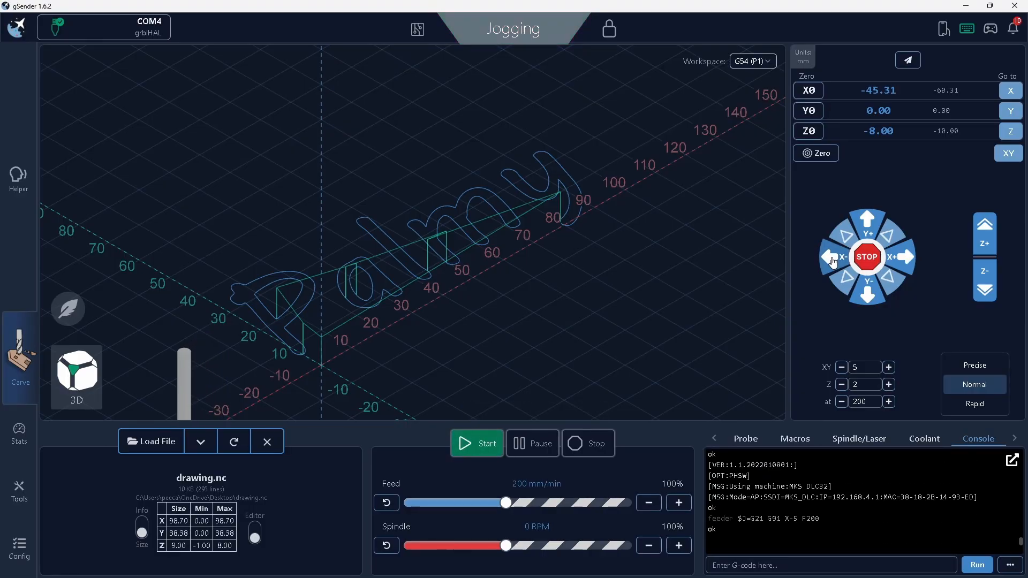
pyautogui.click(833, 262)
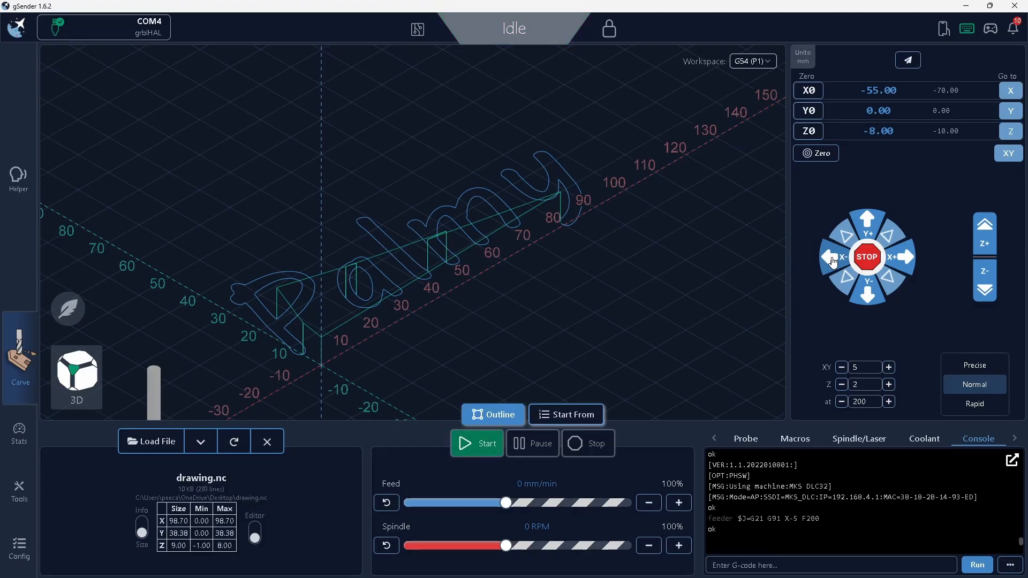
pyautogui.click(833, 262)
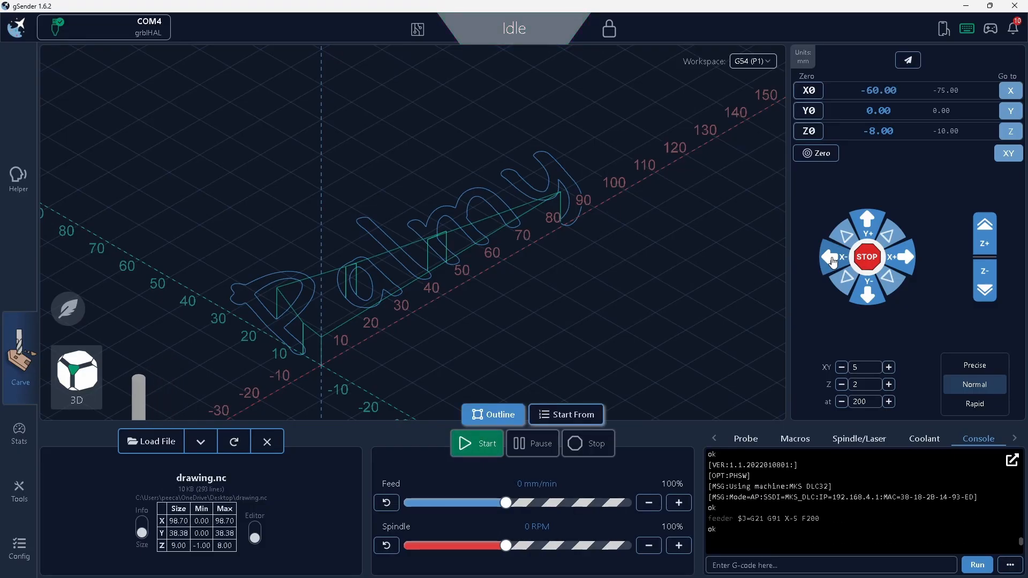
pyautogui.click(834, 262)
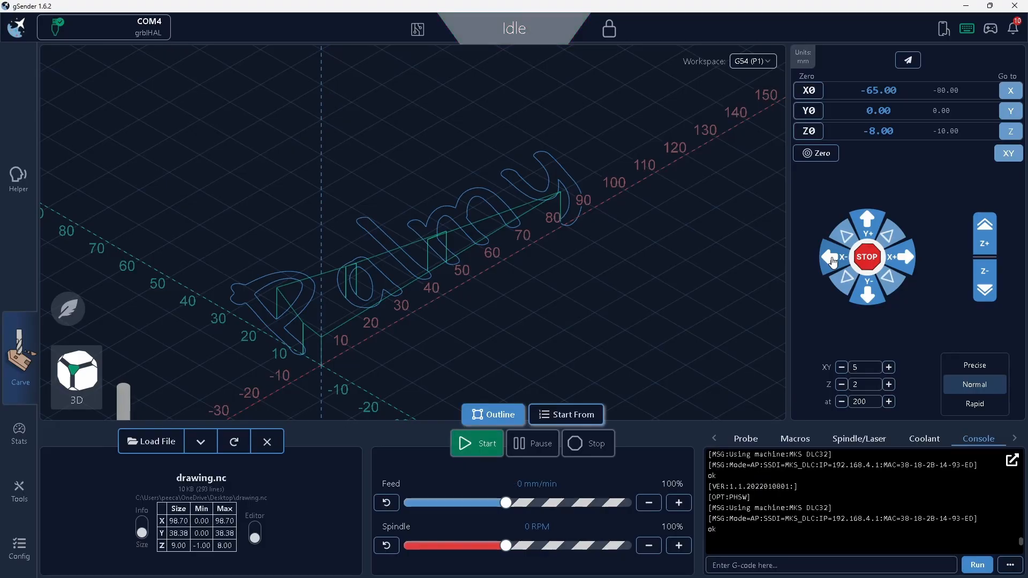
# Jog the tool repeatedly in the positive Y direction in 5 mm steps at 200 mm/min, going beyond Y 25.
pyautogui.click(863, 227)
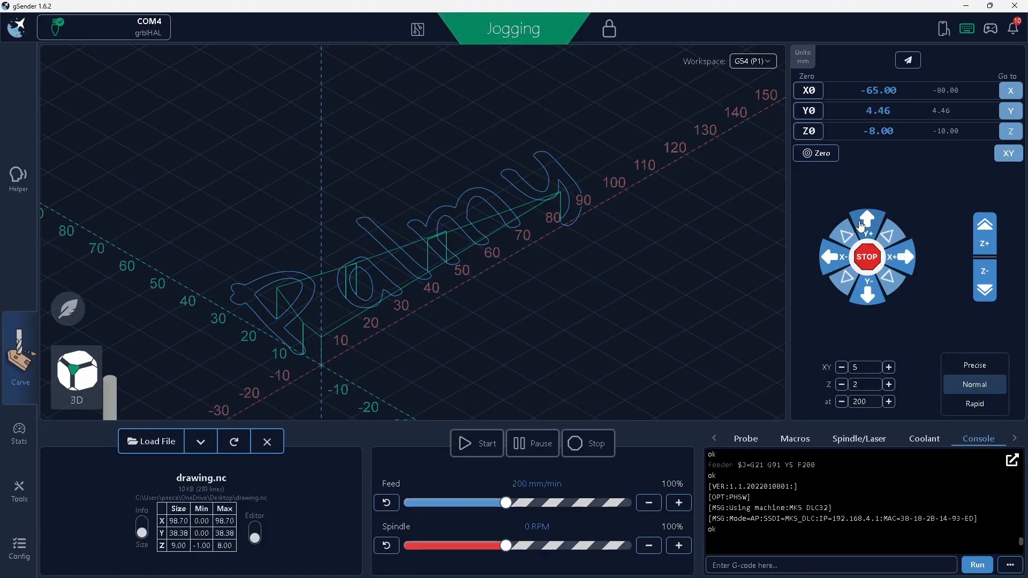
pyautogui.click(863, 227)
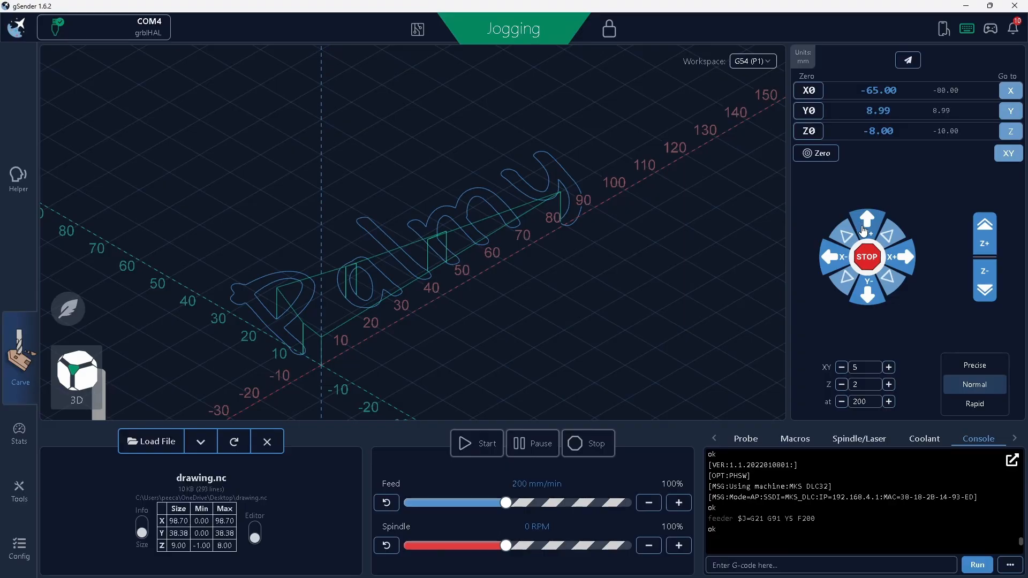
pyautogui.click(865, 230)
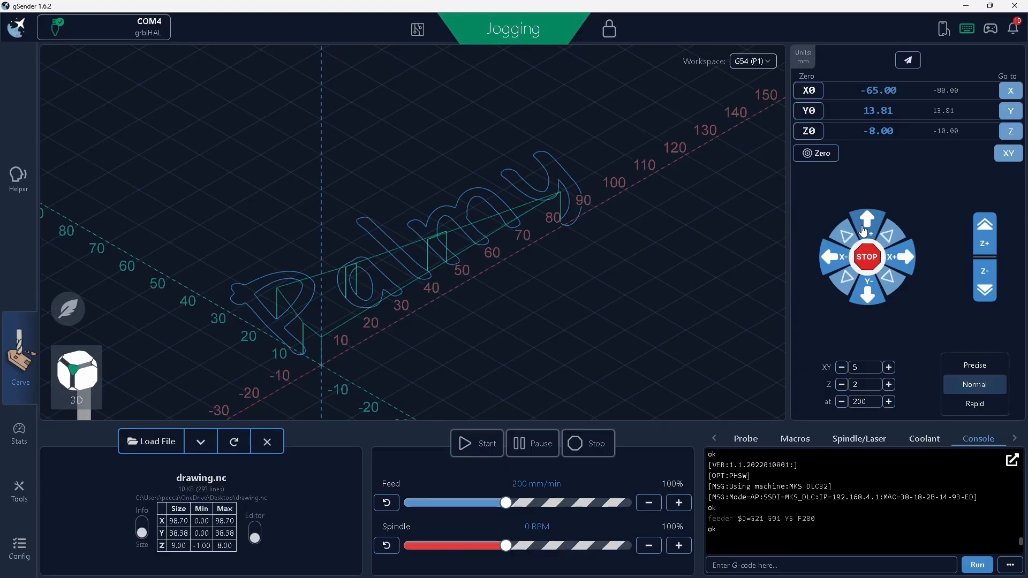
pyautogui.click(864, 230)
pyautogui.click(864, 230)
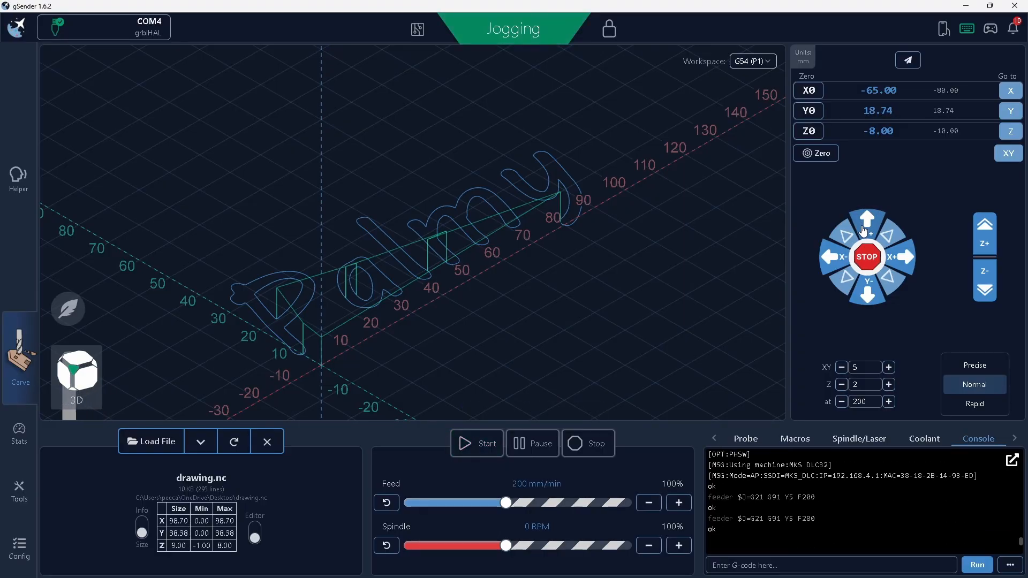
pyautogui.click(864, 230)
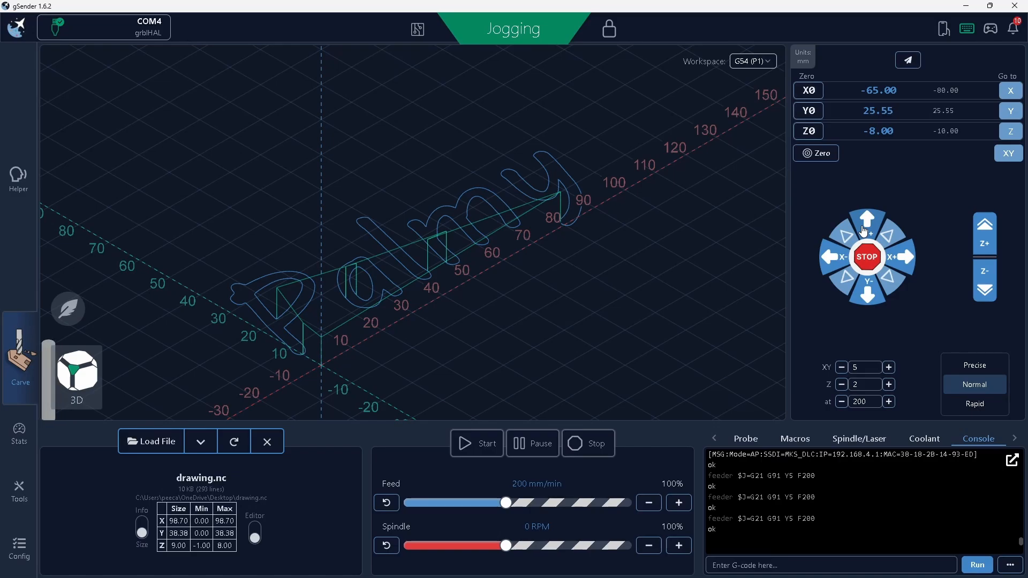
pyautogui.click(865, 230)
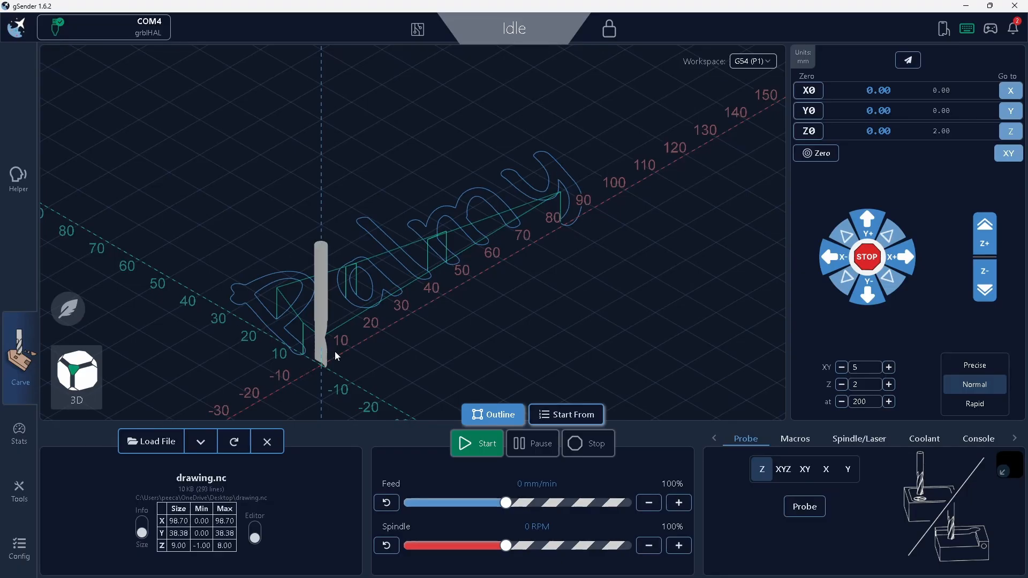
# Run the outline pass around the Palmy toolpath and follow the tool from the front and top views.
pyautogui.click(494, 413)
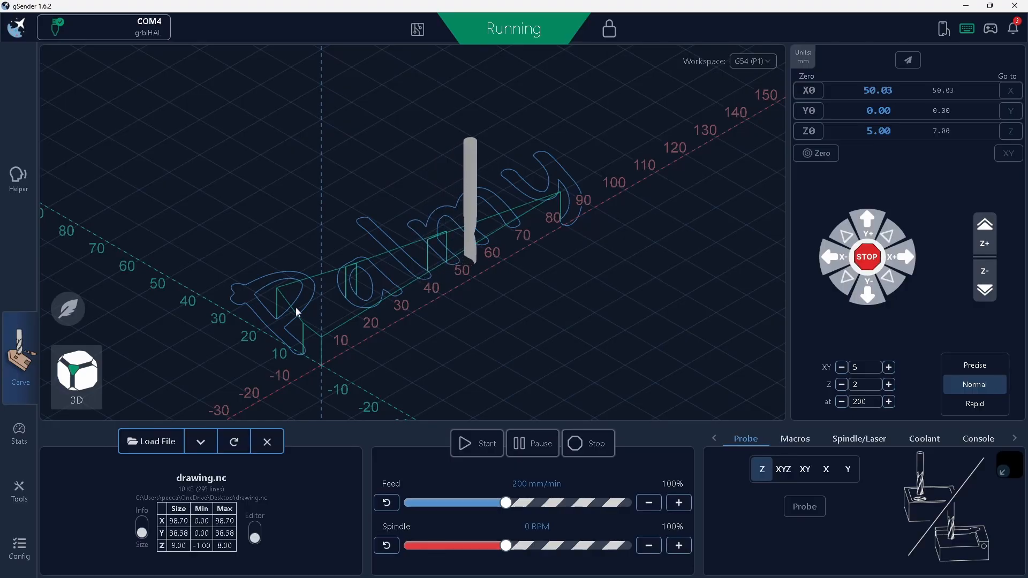
pyautogui.click(89, 372)
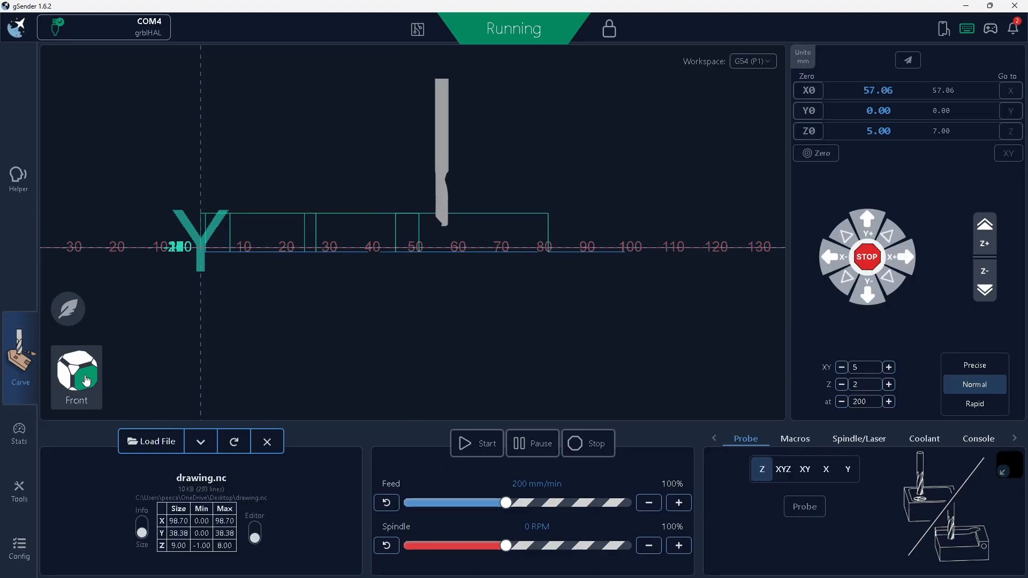
pyautogui.click(90, 368)
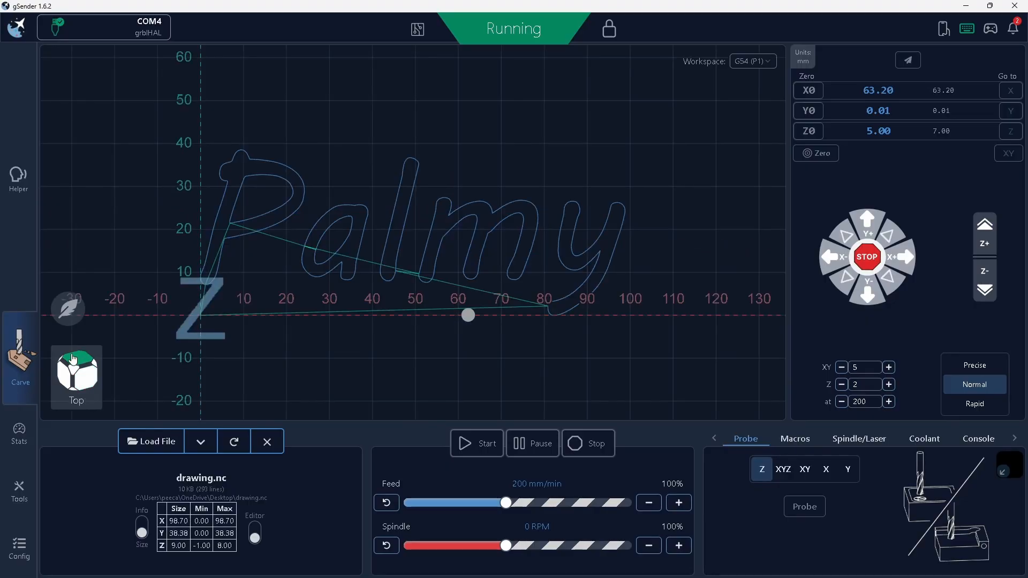